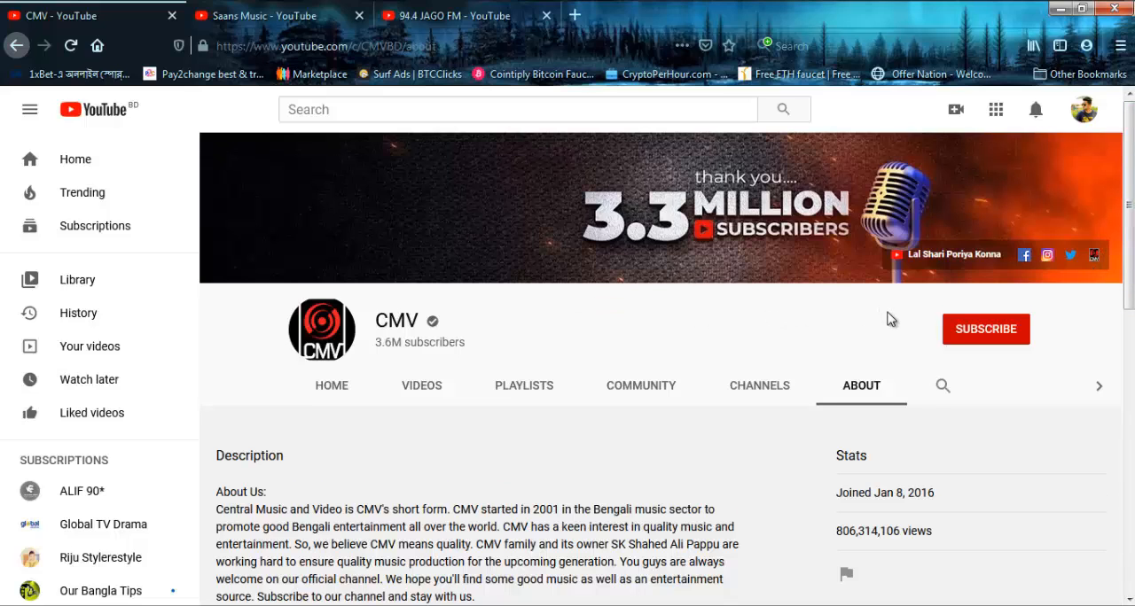
# Look over the CMV channel's About page and minimize the browser window
pyautogui.scroll(-2, 887, 318)
pyautogui.scroll(2, 886, 318)
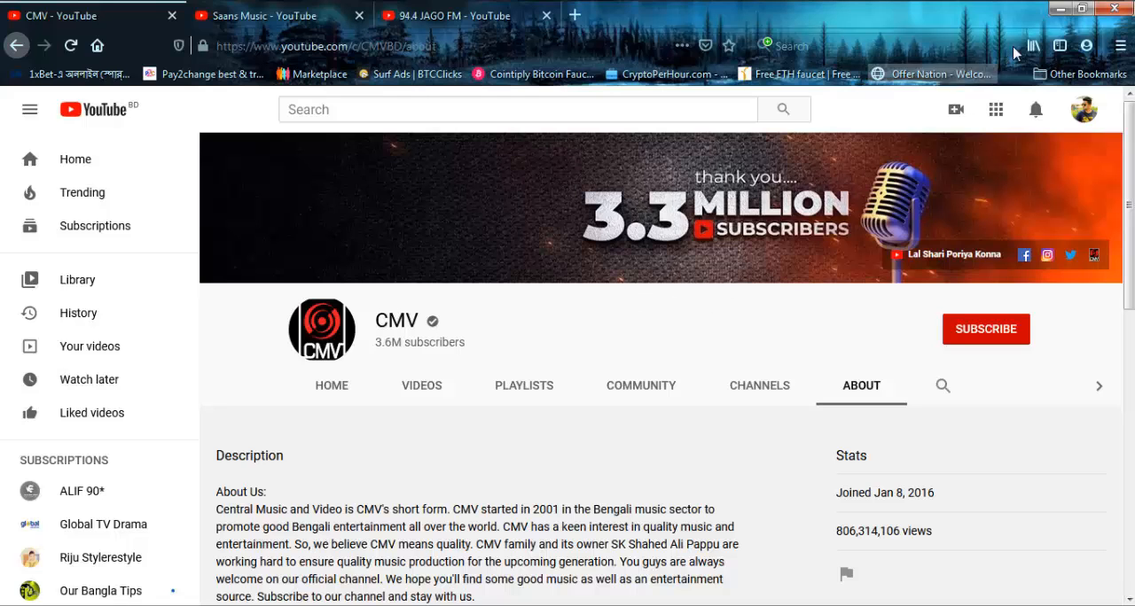
pyautogui.click(1061, 11)
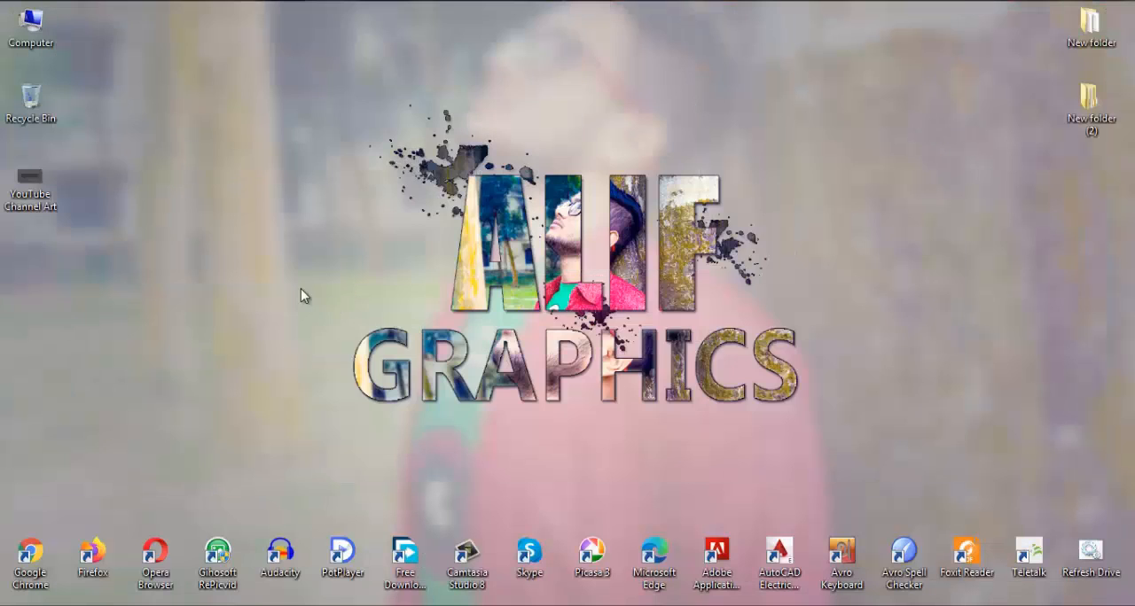
# Open the YouTube Channel Art template from the desktop, examine its TV, desktop, tablet and mobile areas, and close the preview
pyautogui.doubleClick(29, 193)
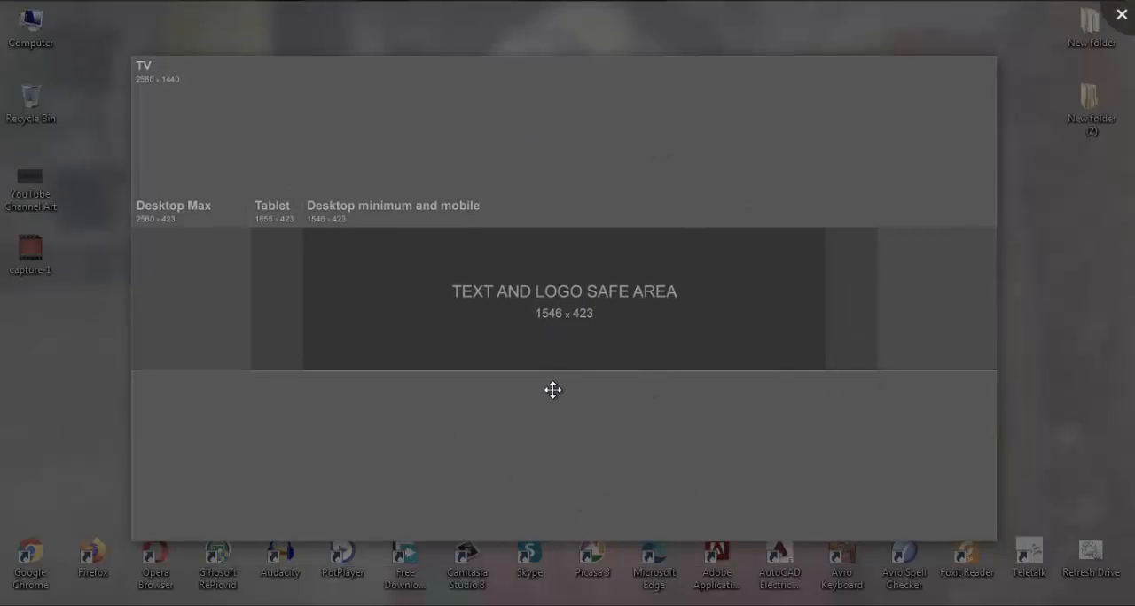
pyautogui.scroll(1, 553, 387)
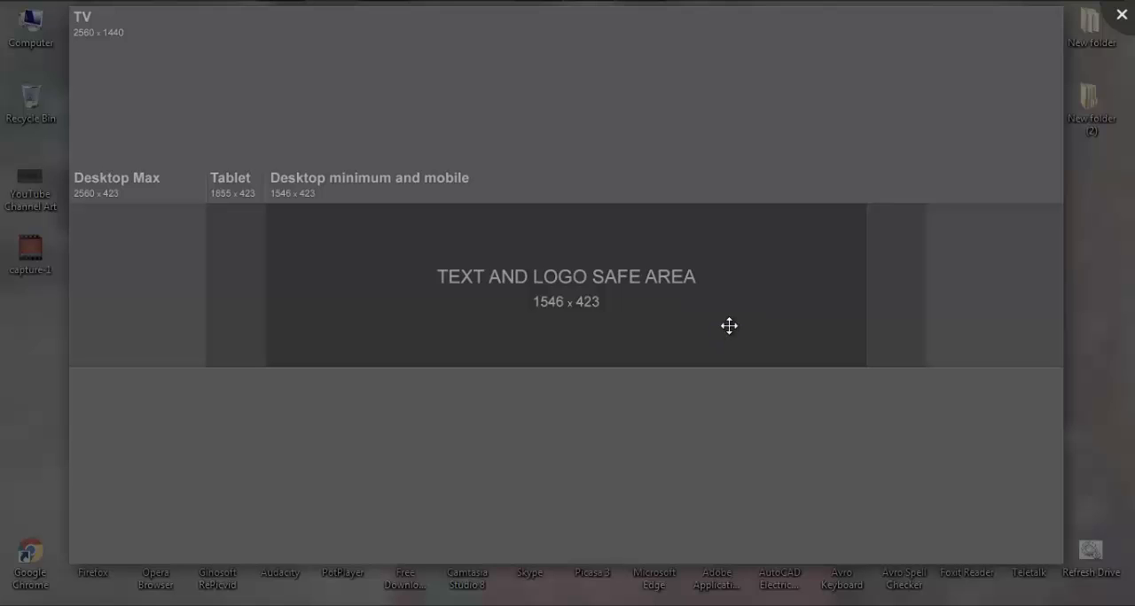
pyautogui.scroll(-3, 728, 327)
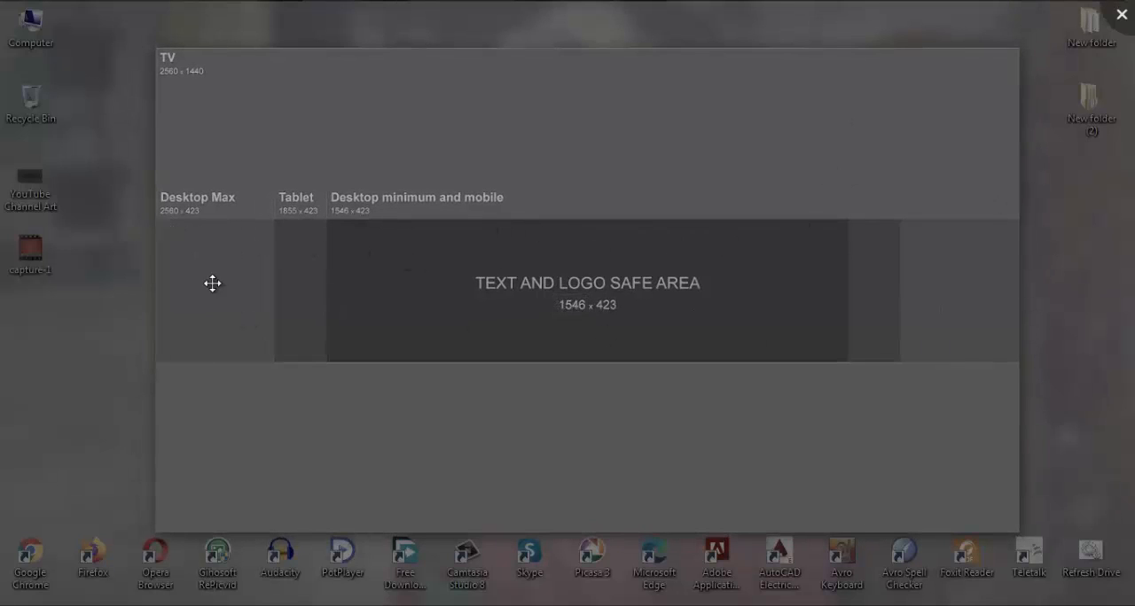
pyautogui.scroll(1, 585, 312)
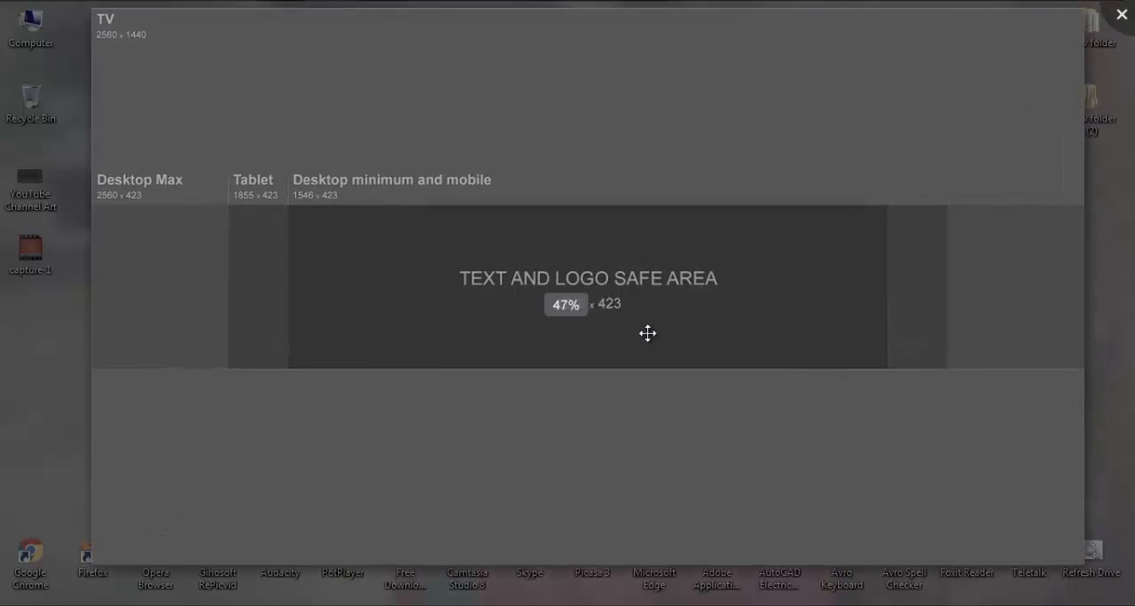
pyautogui.scroll(1, 750, 335)
pyautogui.scroll(-1, 750, 337)
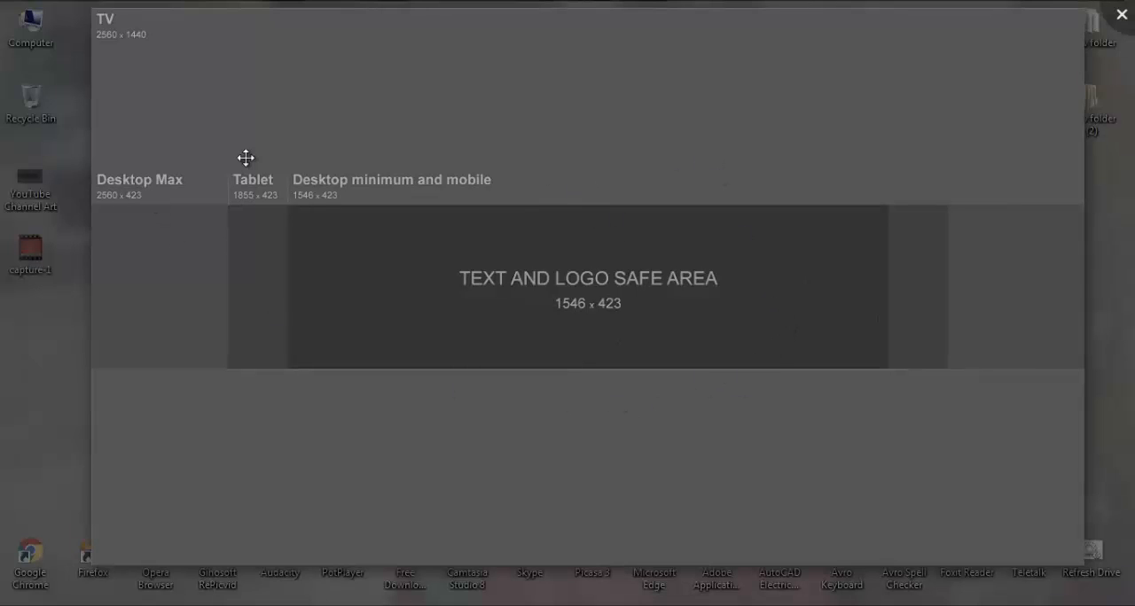
pyautogui.scroll(-1, 844, 319)
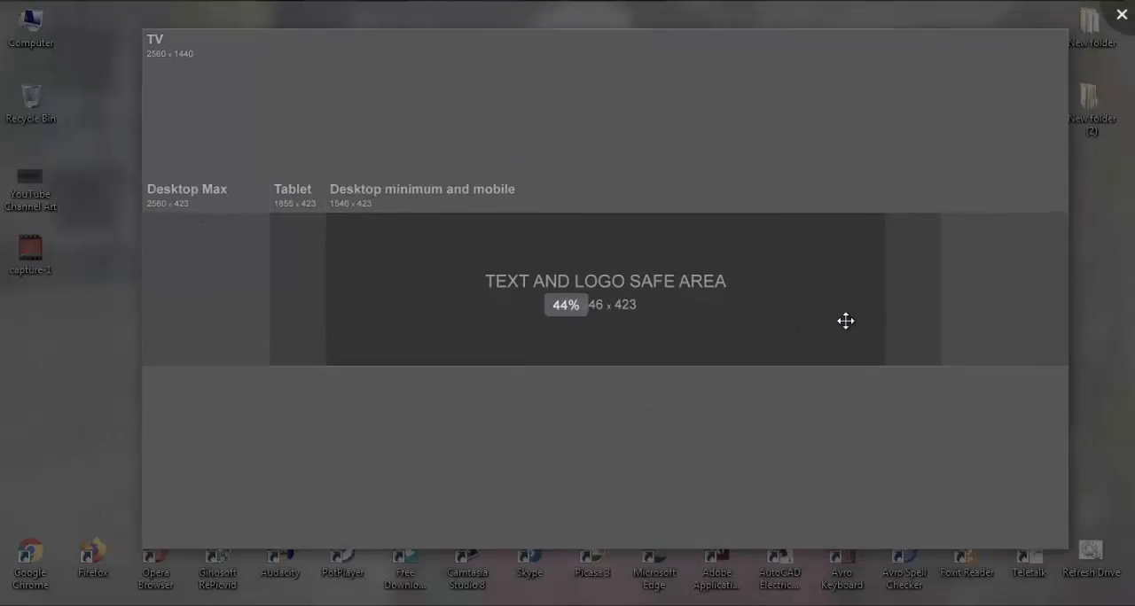
pyautogui.scroll(1, 846, 319)
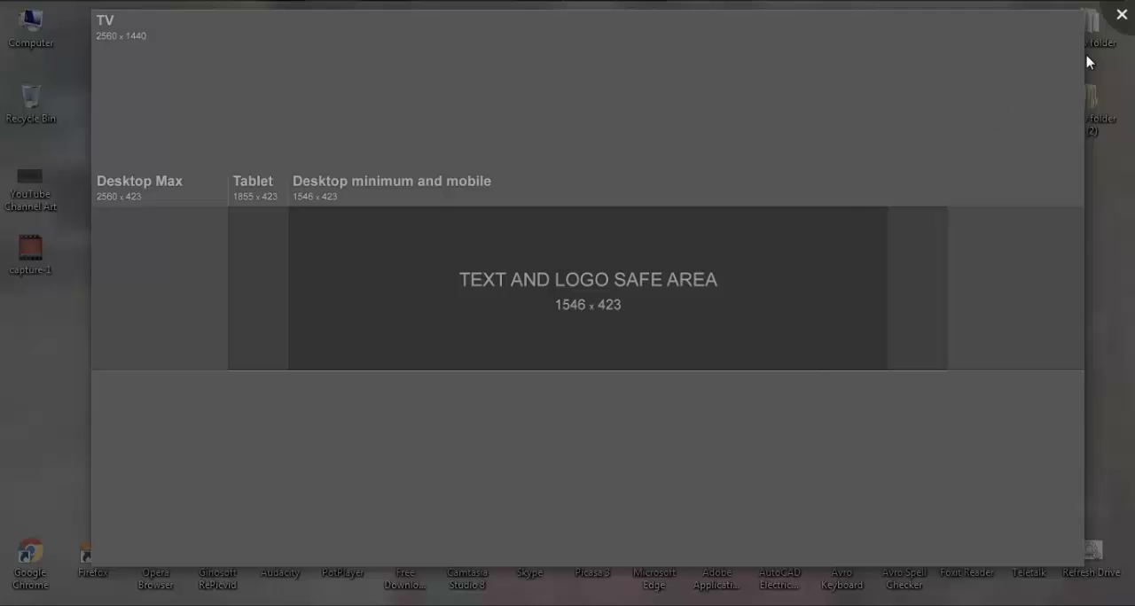
pyautogui.click(1121, 17)
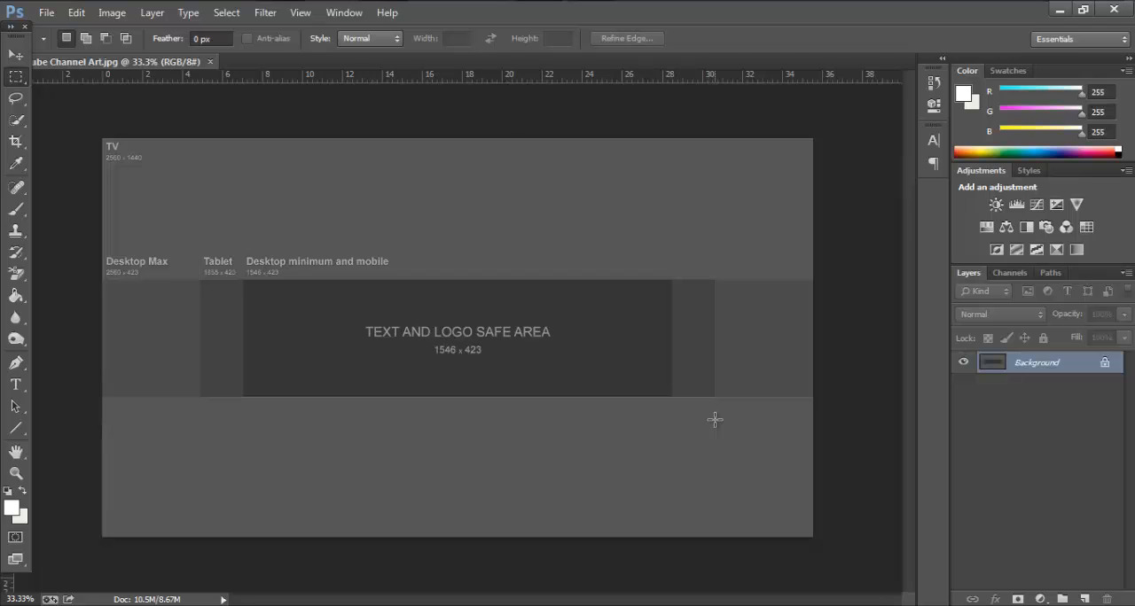
# Draw a black rectangle about 2821 × 552 px covering the template area above the central band with the Rectangle tool
pyautogui.click(16, 55)
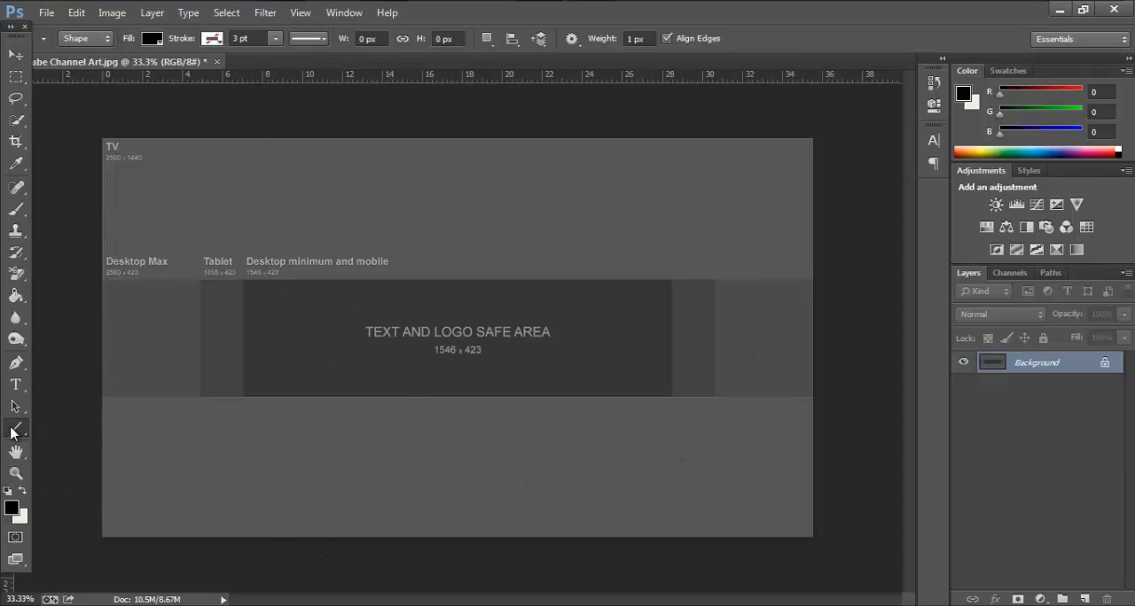
pyautogui.rightClick(12, 431)
pyautogui.click(77, 426)
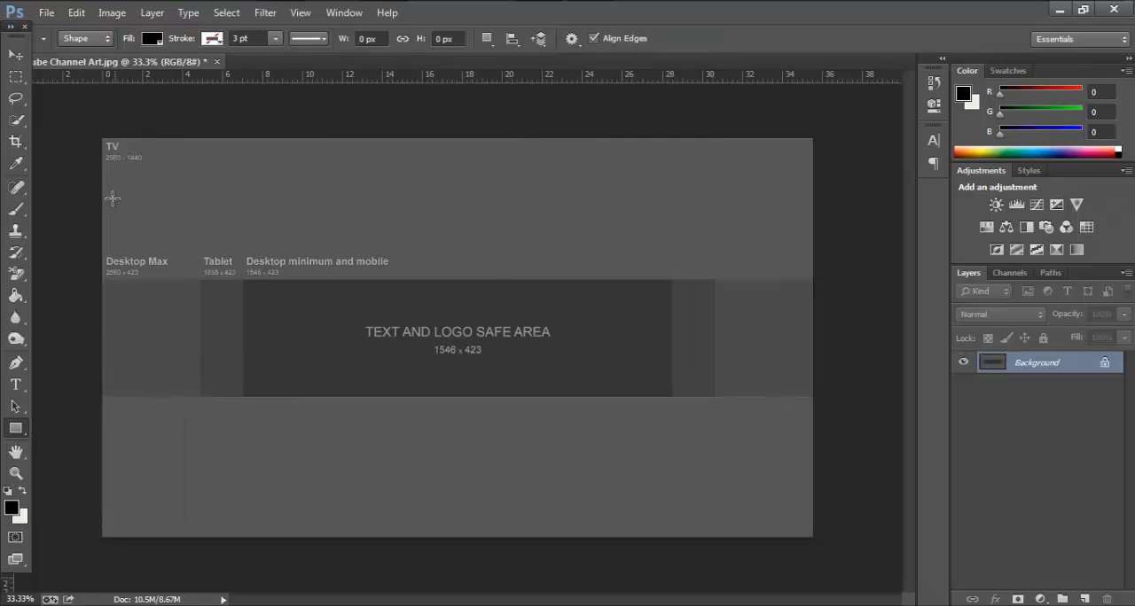
pyautogui.moveTo(94, 127); pyautogui.dragTo(877, 280)
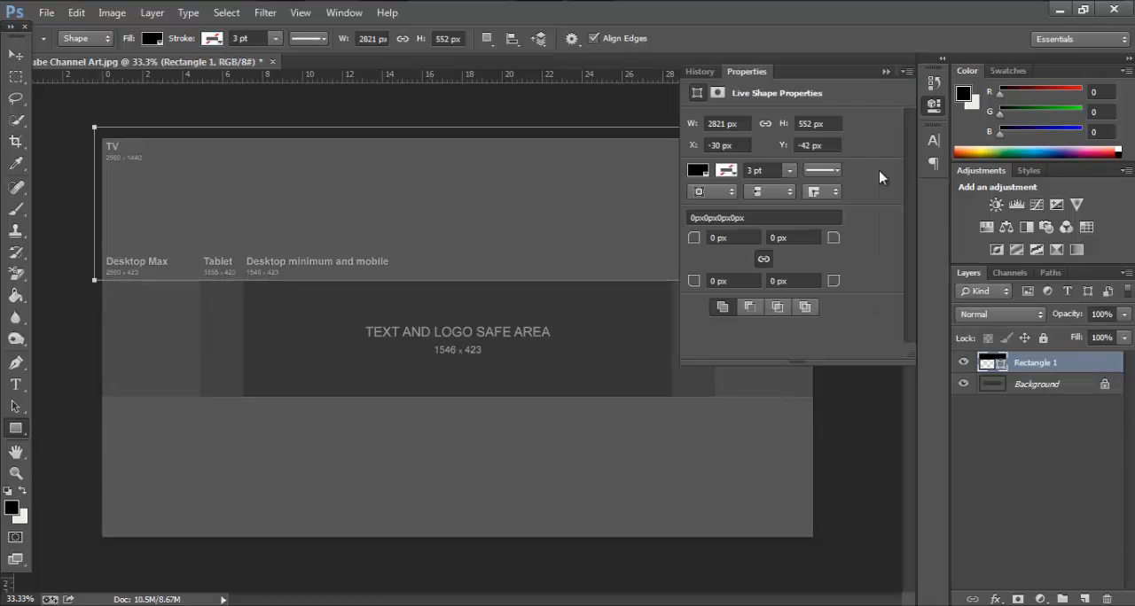
pyautogui.click(884, 71)
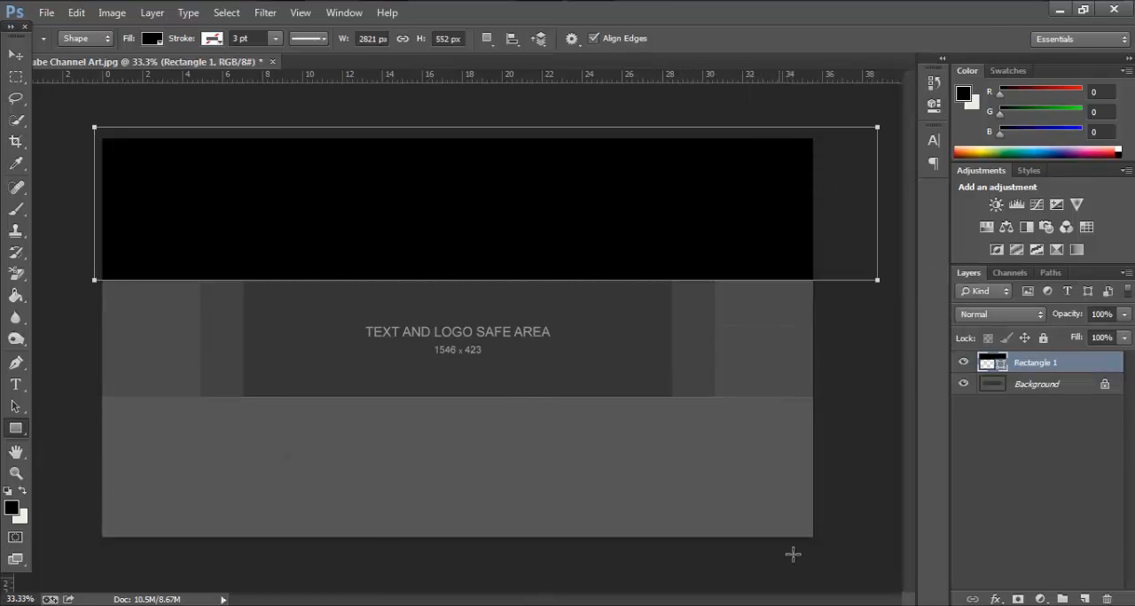
# Draw a second black rectangle about 2746 × 552 px covering the template area below the central band
pyautogui.moveTo(824, 550); pyautogui.dragTo(62, 398)
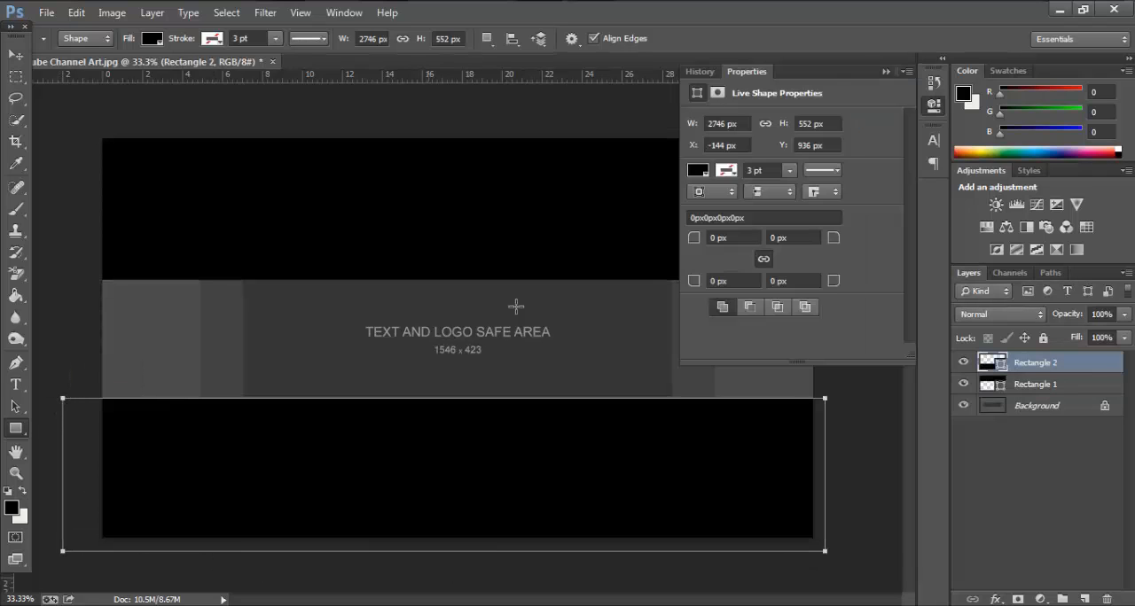
pyautogui.click(886, 73)
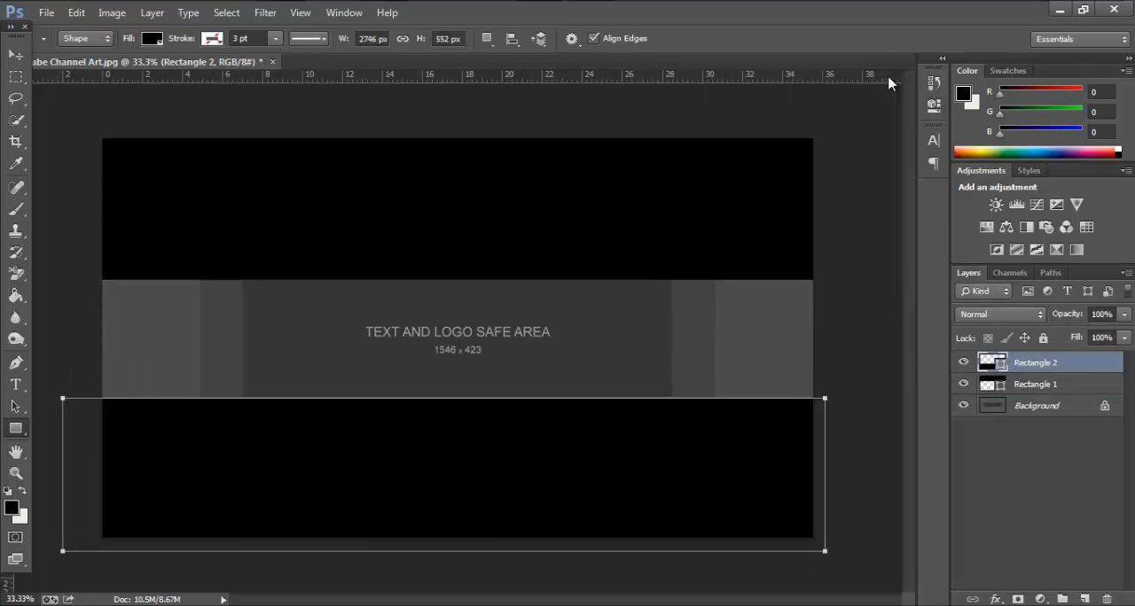
pyautogui.click(1060, 387)
pyautogui.click(1055, 371)
# Draw a blue #2354af rectangle about 2665 × 429 px over the central band, directly above the Background layer
pyautogui.click(1047, 409)
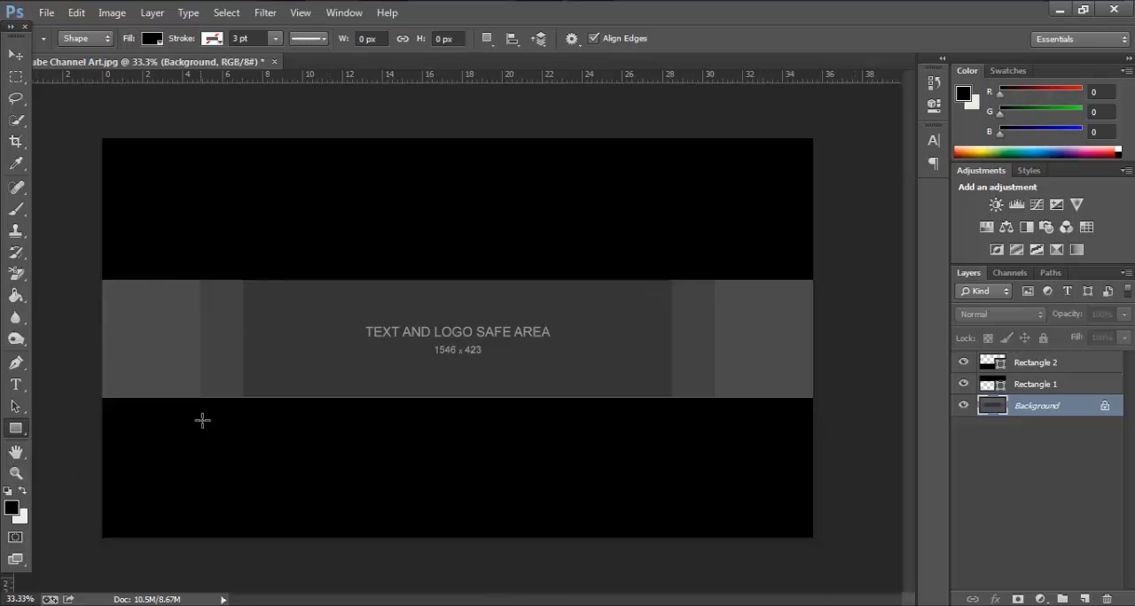
pyautogui.click(10, 512)
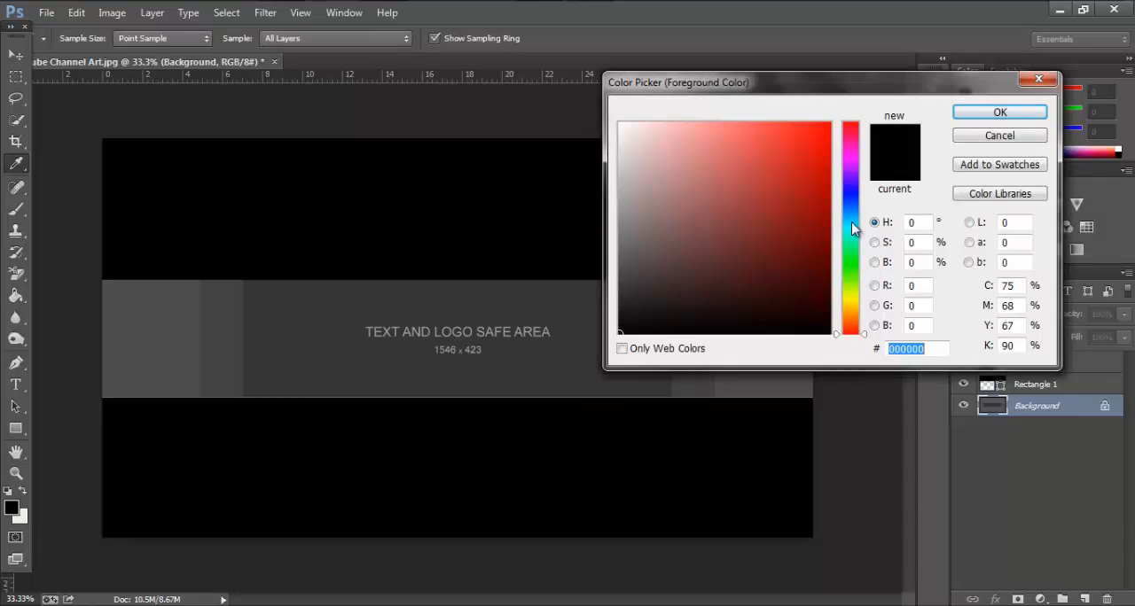
pyautogui.click(853, 206)
pyautogui.click(788, 189)
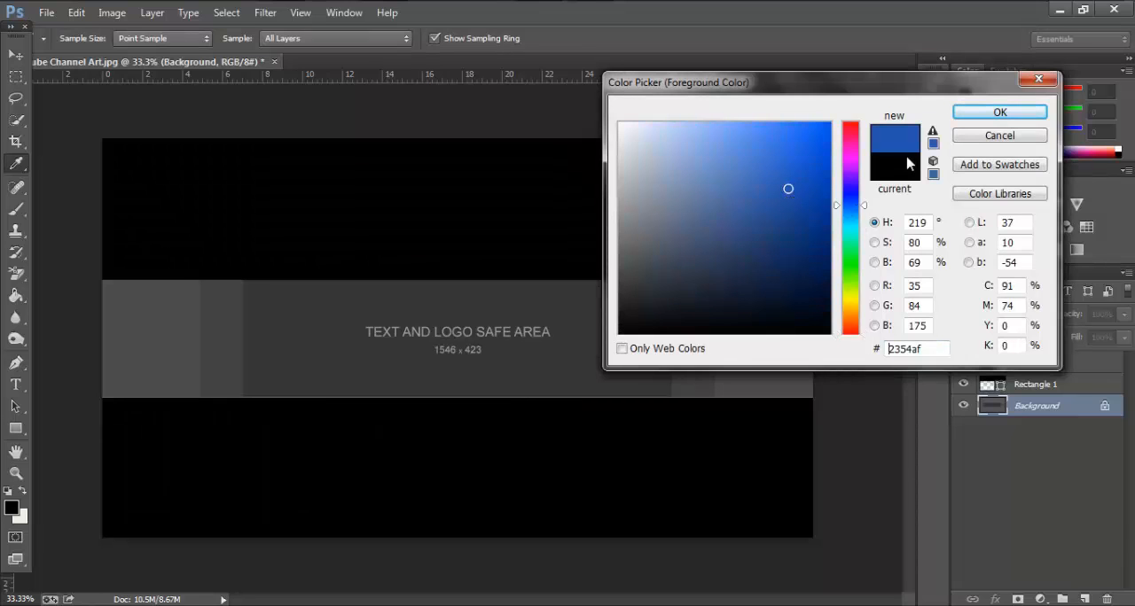
pyautogui.click(975, 115)
pyautogui.moveTo(88, 280); pyautogui.dragTo(826, 397)
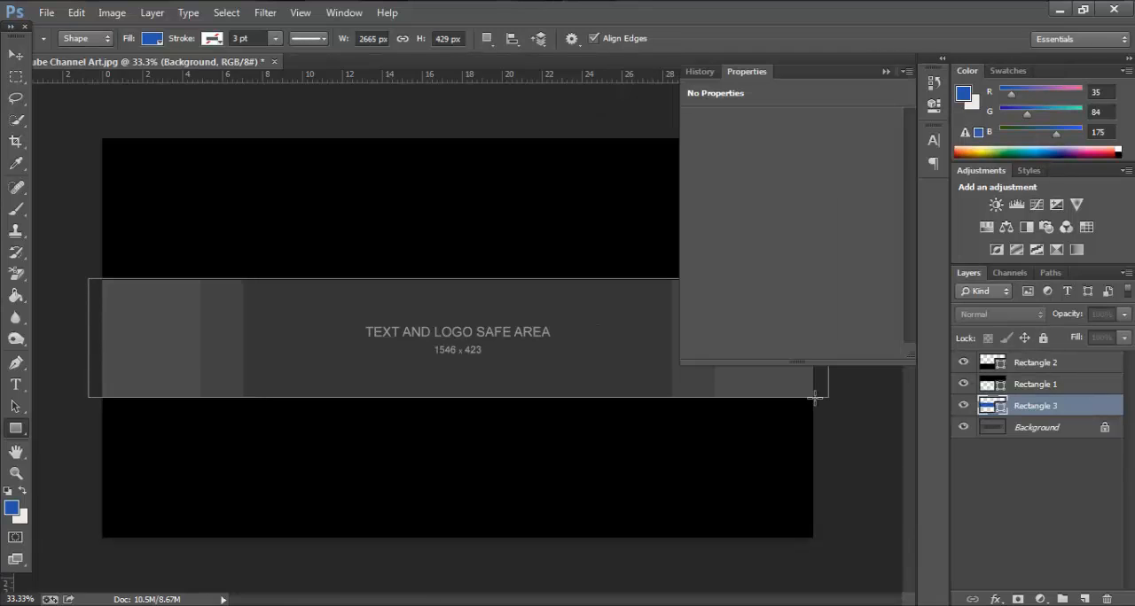
pyautogui.click(885, 71)
pyautogui.click(1035, 428)
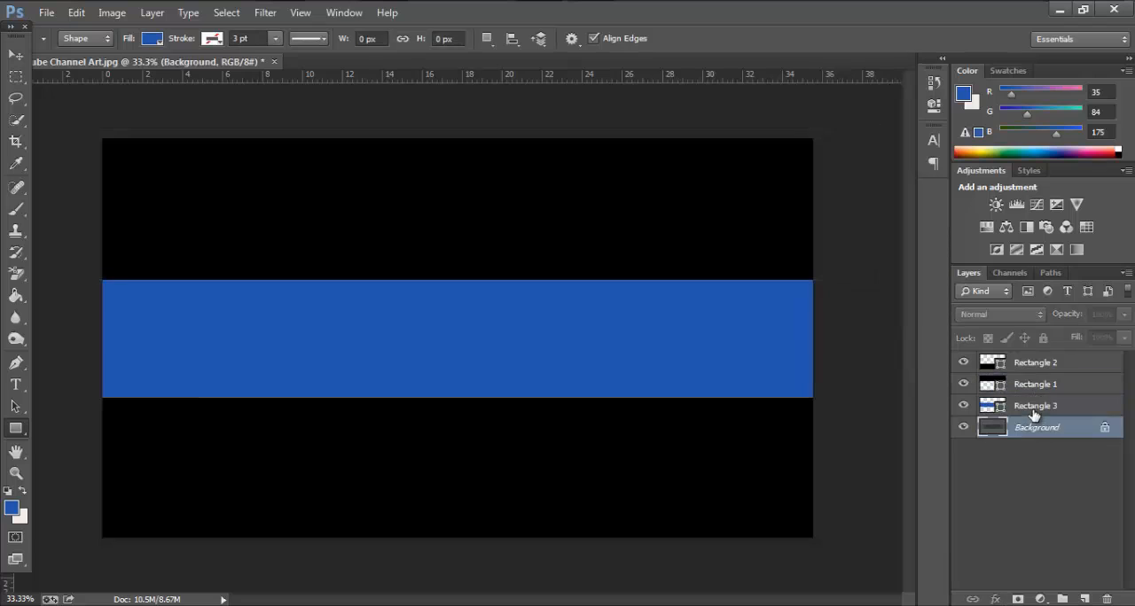
pyautogui.click(1034, 406)
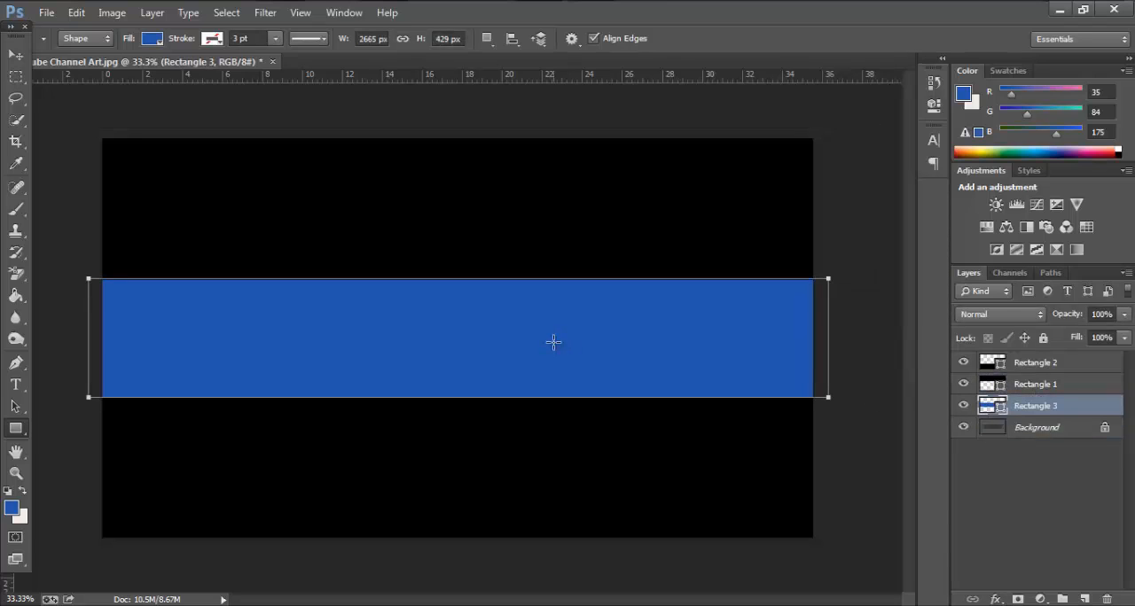
# Add the text "ALIF LEARNING HOME" on the blue band, on a new text layer directly above the Background
pyautogui.hotkey('ctrl', '+')
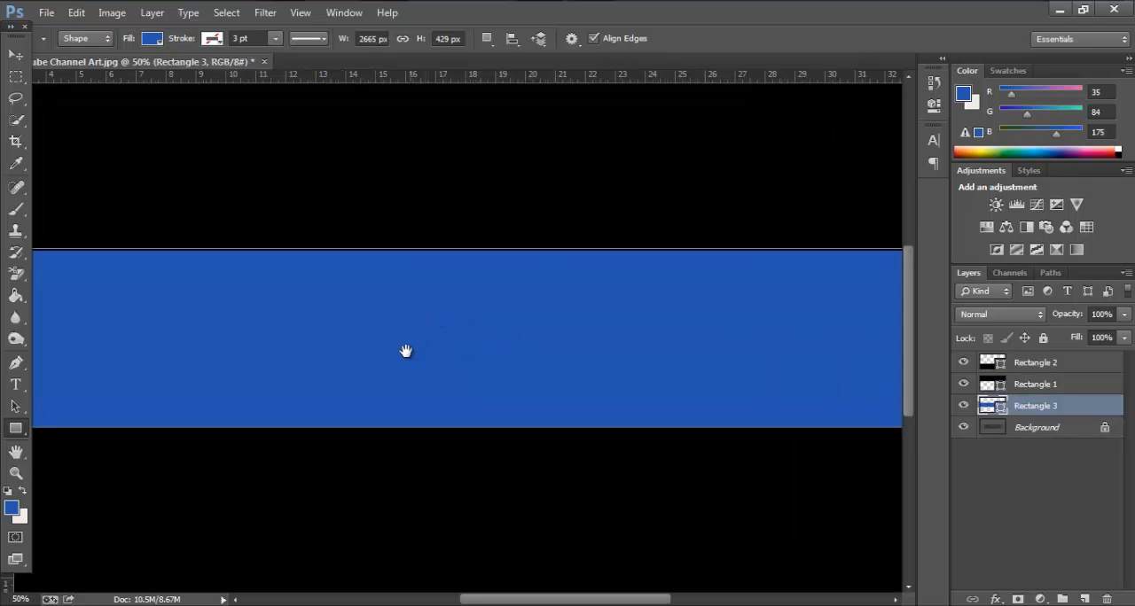
pyautogui.moveTo(485, 303); pyautogui.dragTo(573, 272)
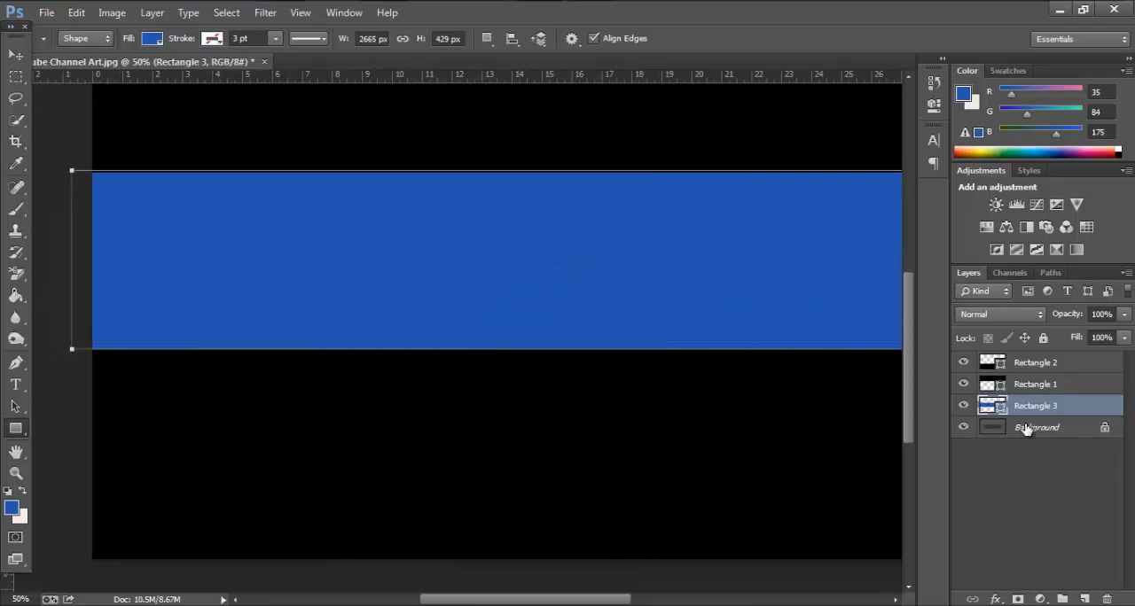
pyautogui.click(1026, 429)
pyautogui.click(15, 384)
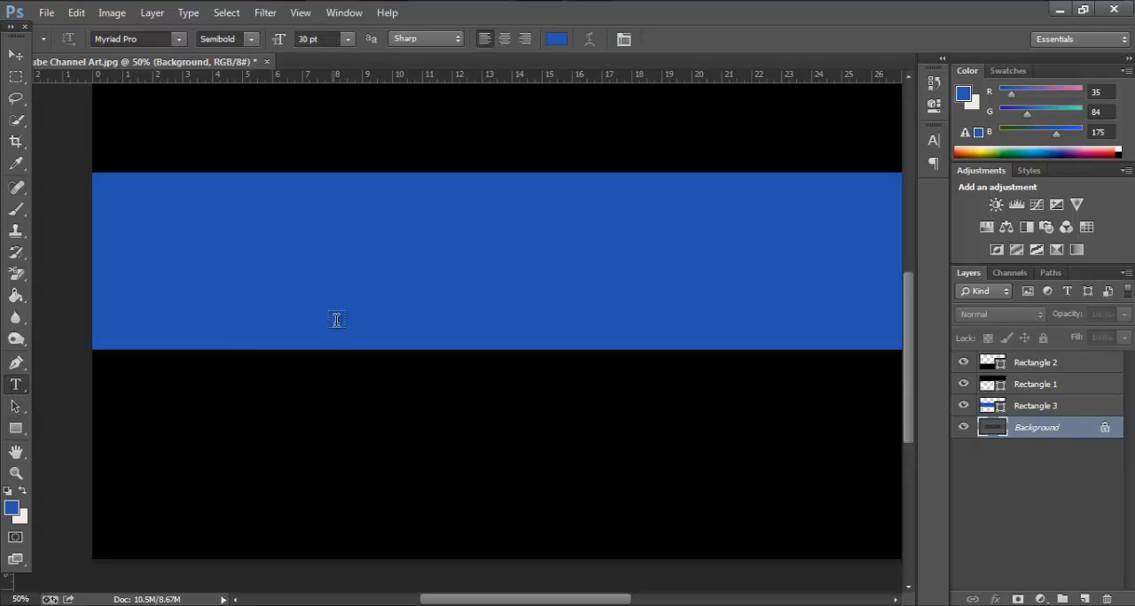
pyautogui.moveTo(345, 327); pyautogui.dragTo(276, 273)
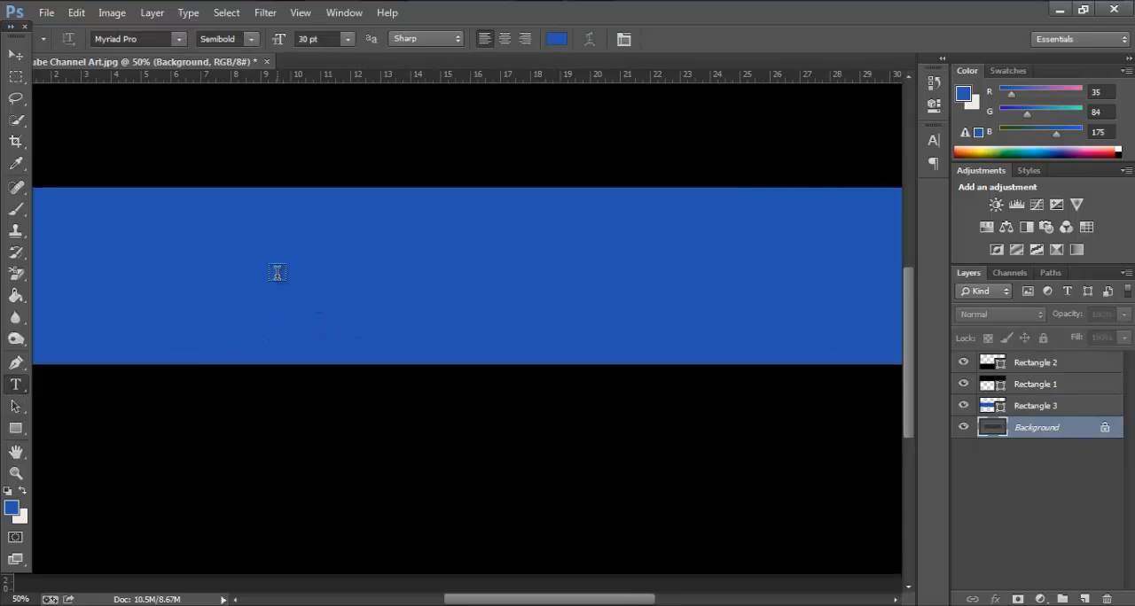
pyautogui.click(277, 273)
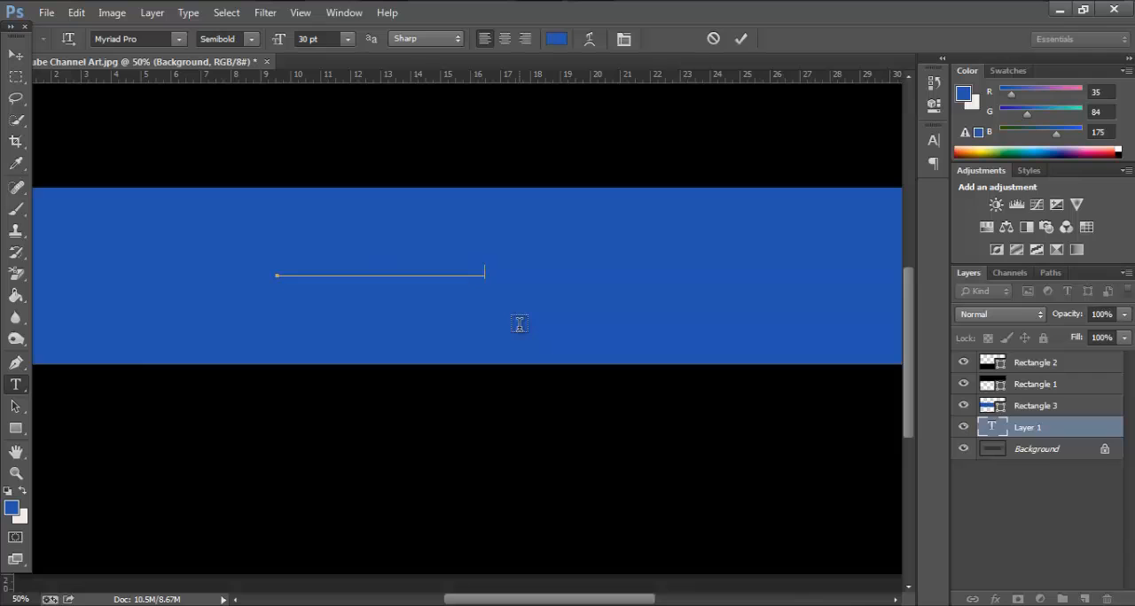
pyautogui.write('os')
# Change the colour of the ALIF LEARNING HOME text to white (#ffffff)
pyautogui.doubleClick(992, 435)
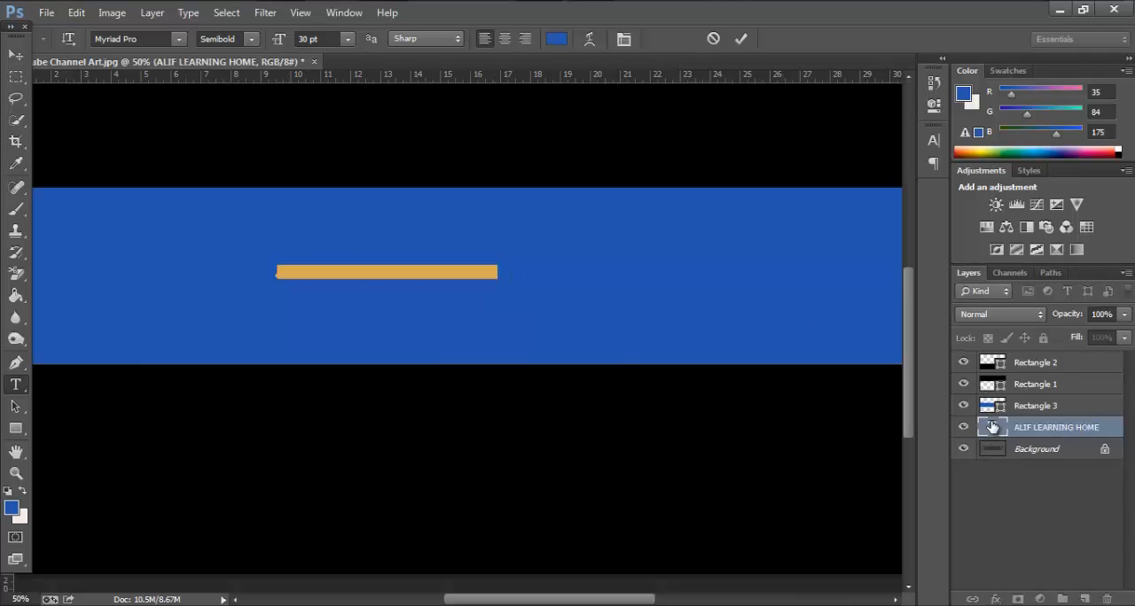
pyautogui.click(557, 39)
pyautogui.moveTo(740, 213); pyautogui.dragTo(447, 88)
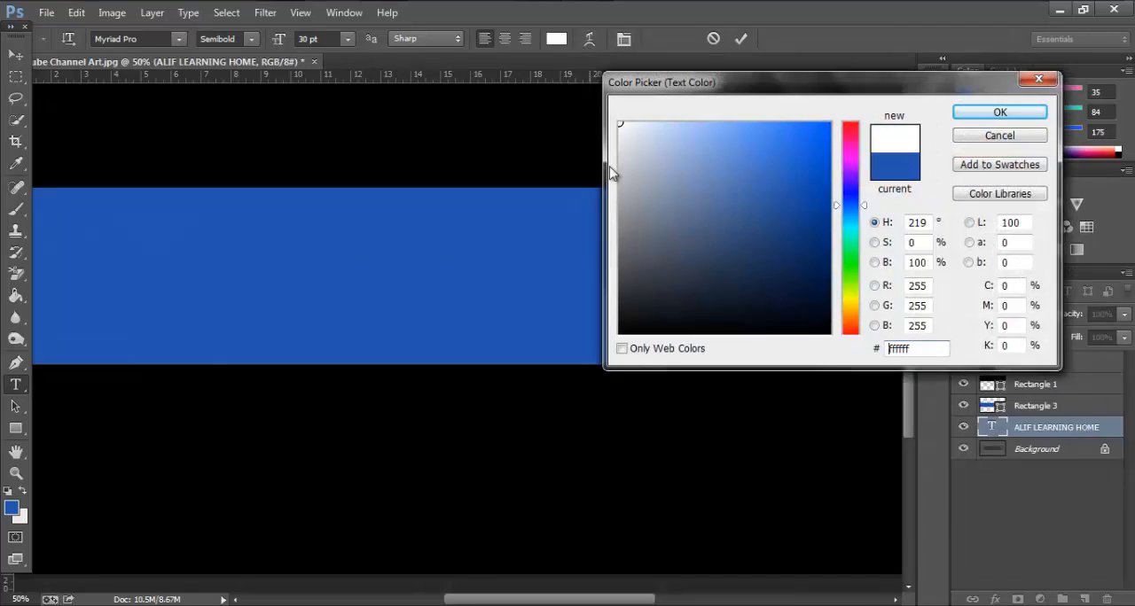
pyautogui.click(999, 135)
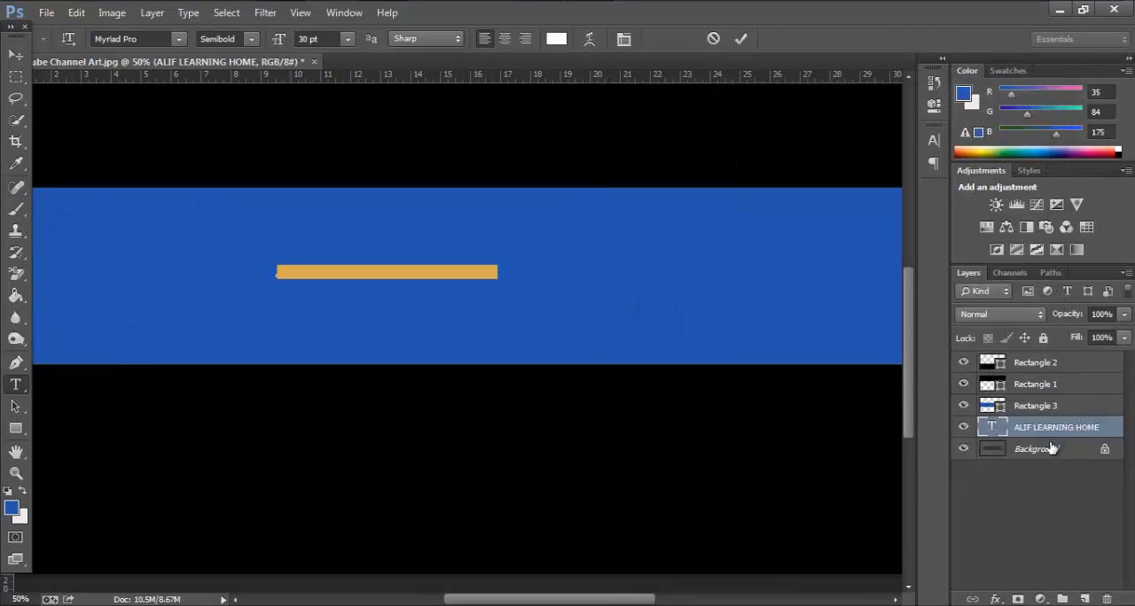
pyautogui.click(1033, 449)
# Move the ALIF LEARNING HOME text layer to the top of the layer stack, above Rectangle 2
pyautogui.click(1031, 429)
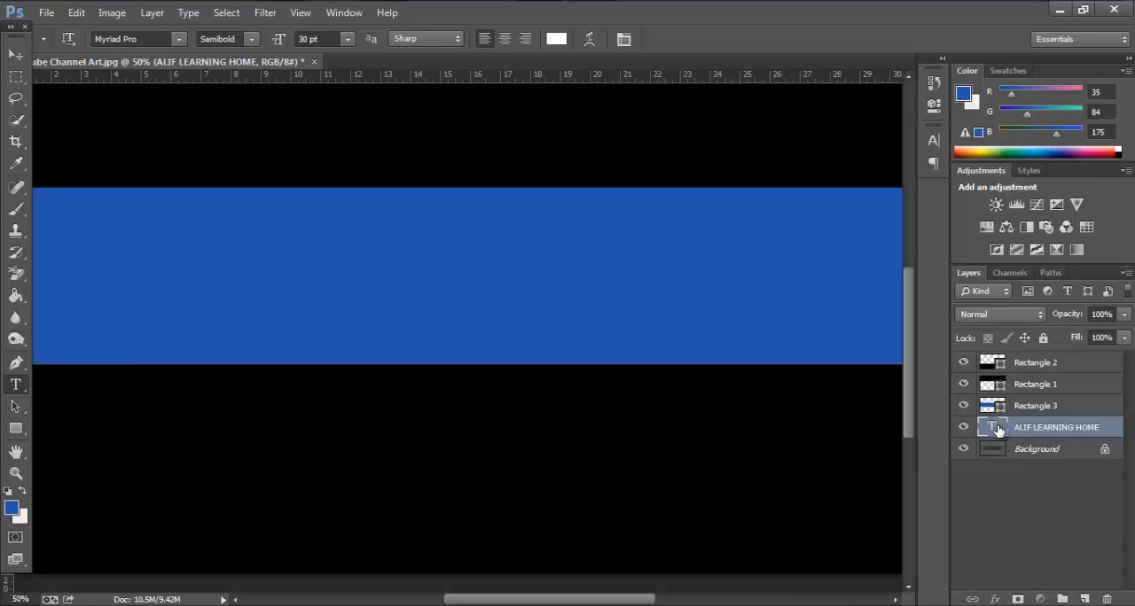
pyautogui.moveTo(1002, 427); pyautogui.dragTo(1017, 359)
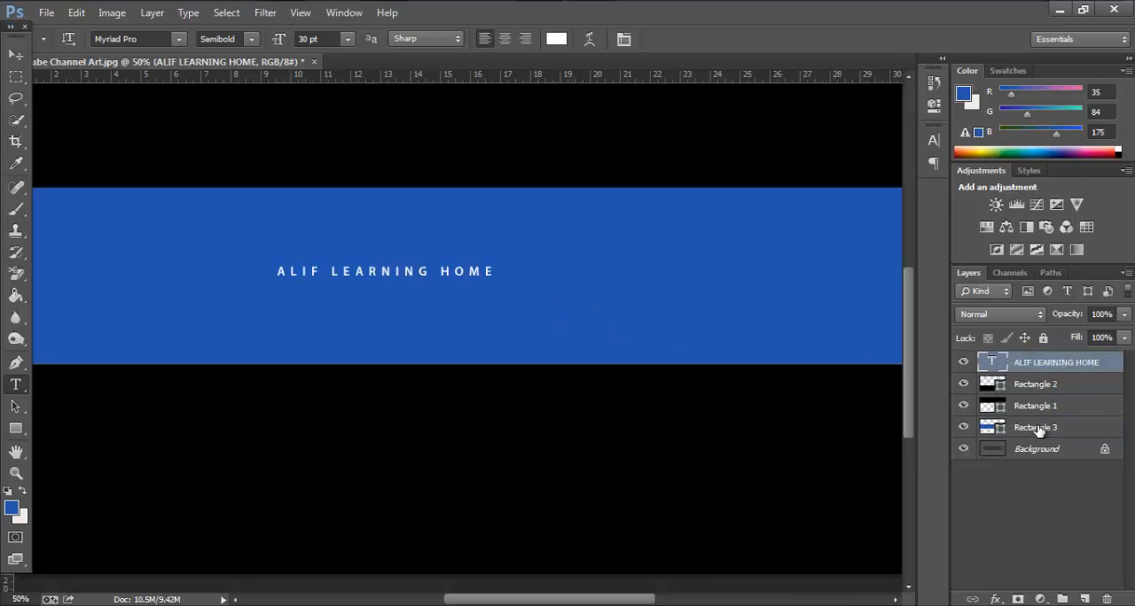
pyautogui.click(985, 376)
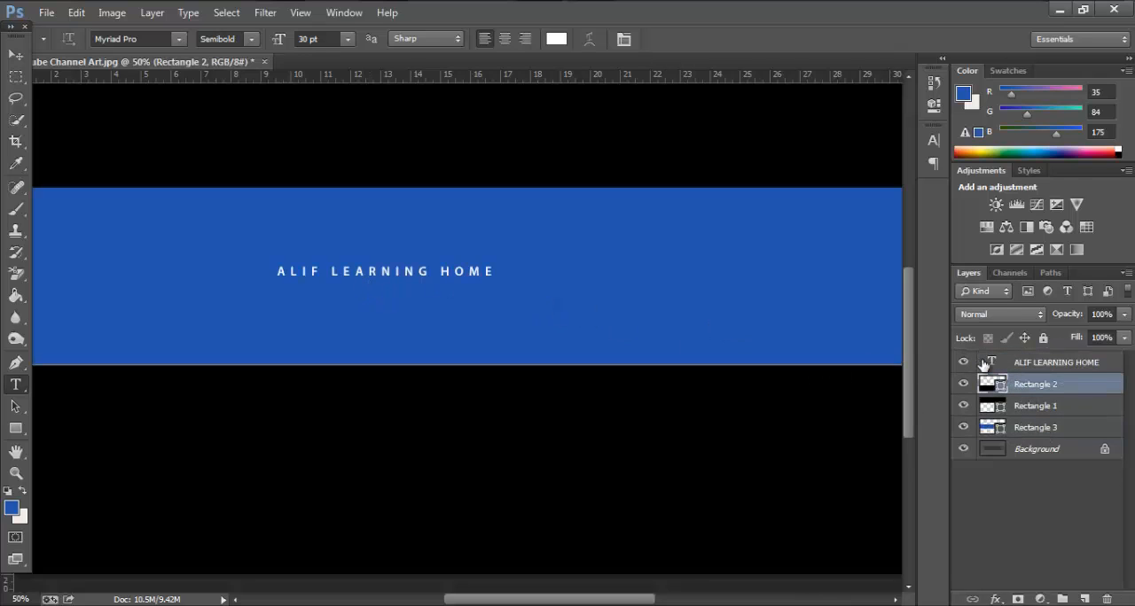
# Set the font size of the ALIF LEARNING HOME text to 60 pt
pyautogui.click(984, 365)
pyautogui.hotkey('ctrl', '-')
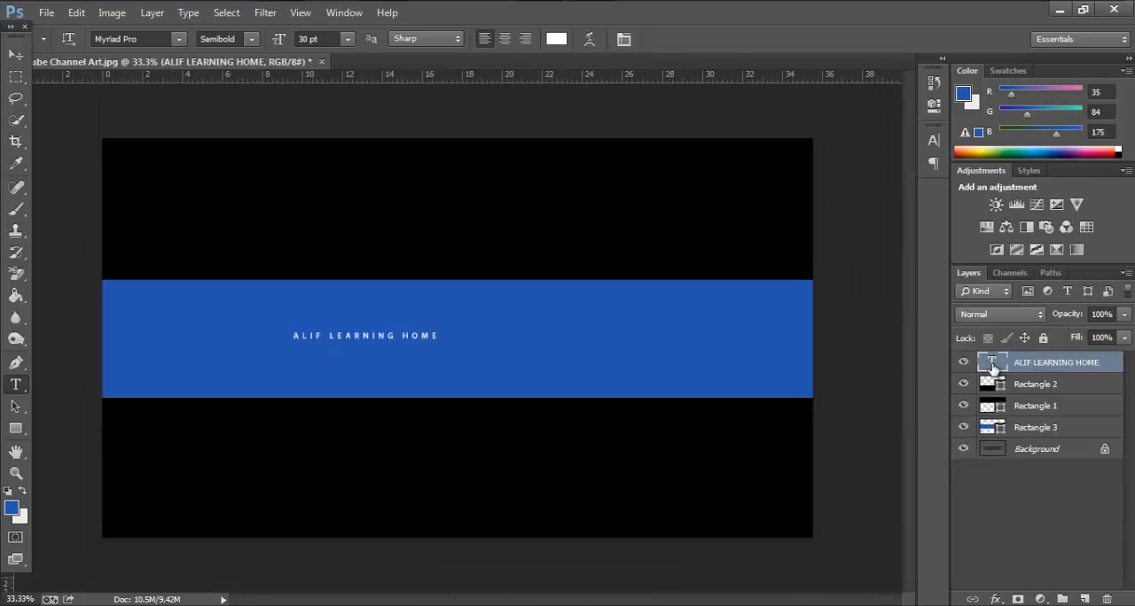
pyautogui.doubleClick(992, 363)
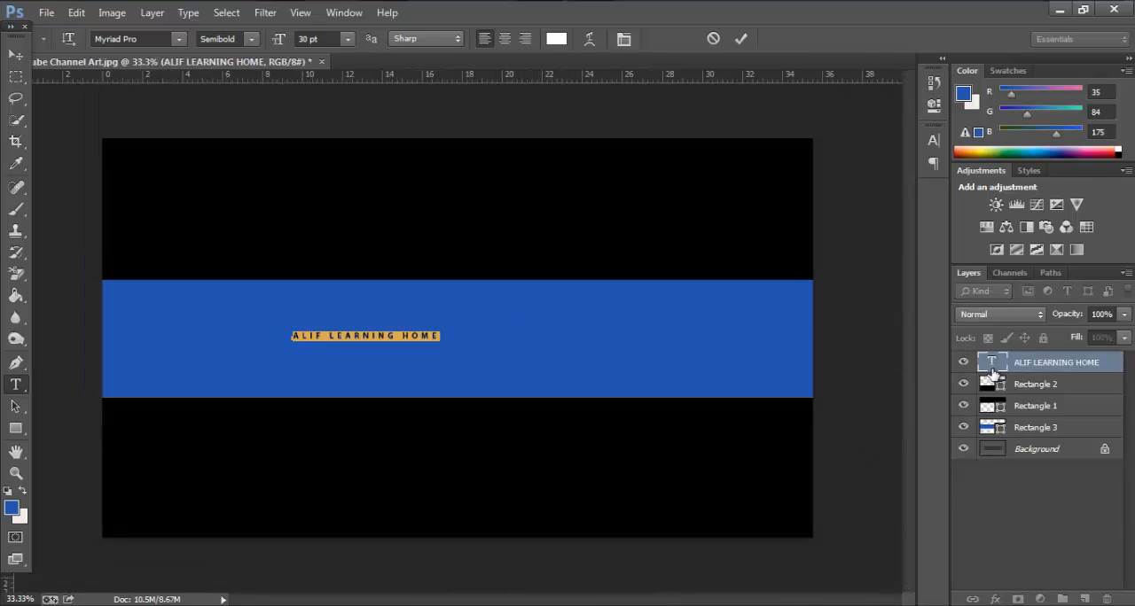
pyautogui.click(351, 42)
pyautogui.click(359, 303)
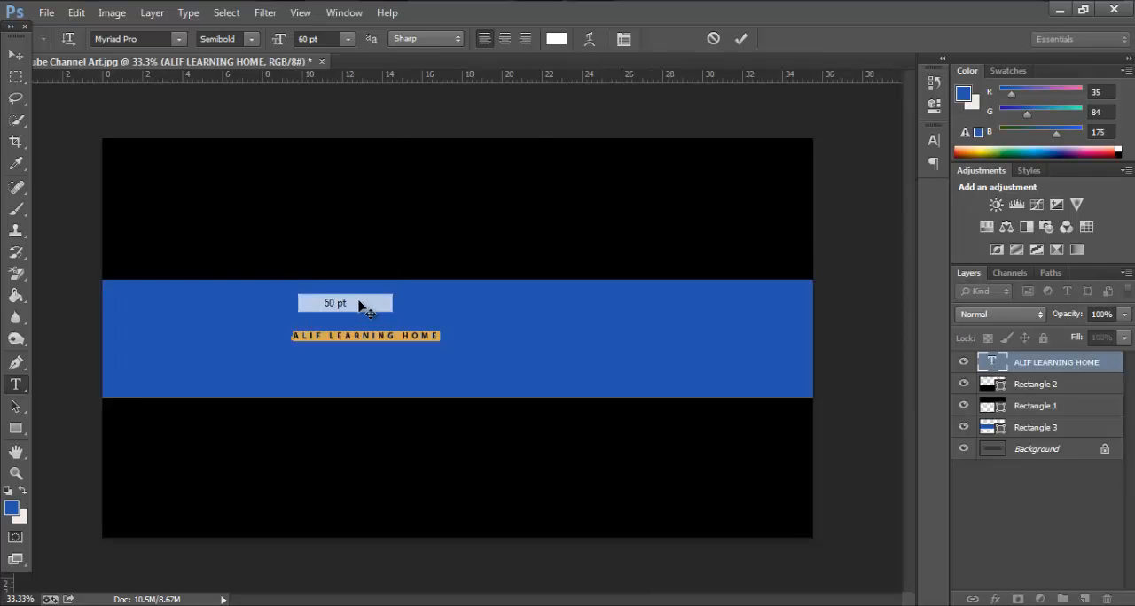
pyautogui.click(350, 40)
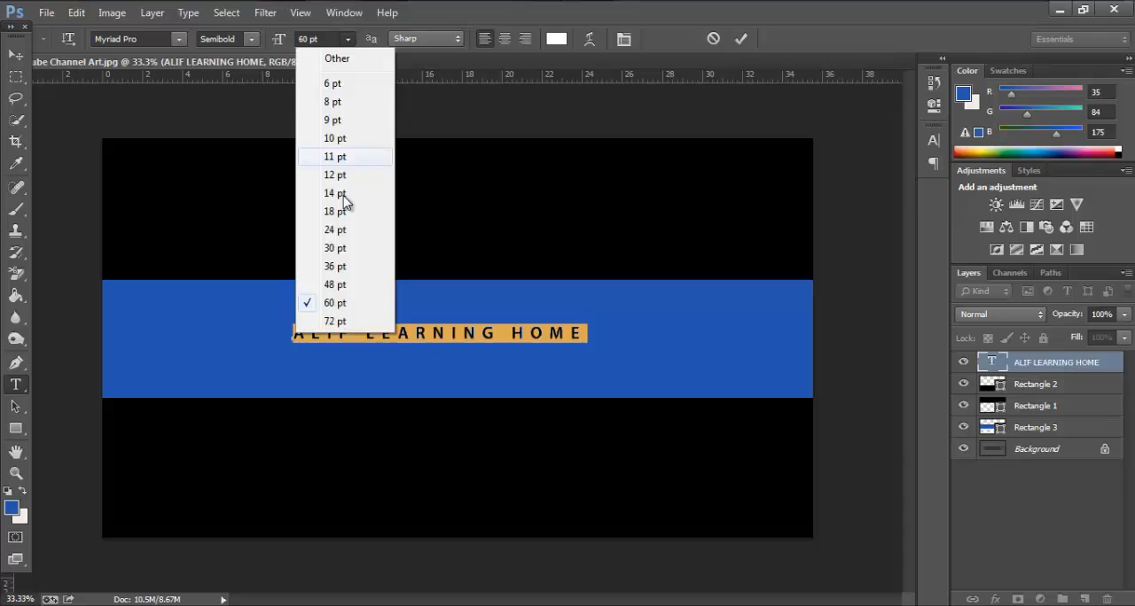
pyautogui.click(335, 321)
pyautogui.press('Escape')
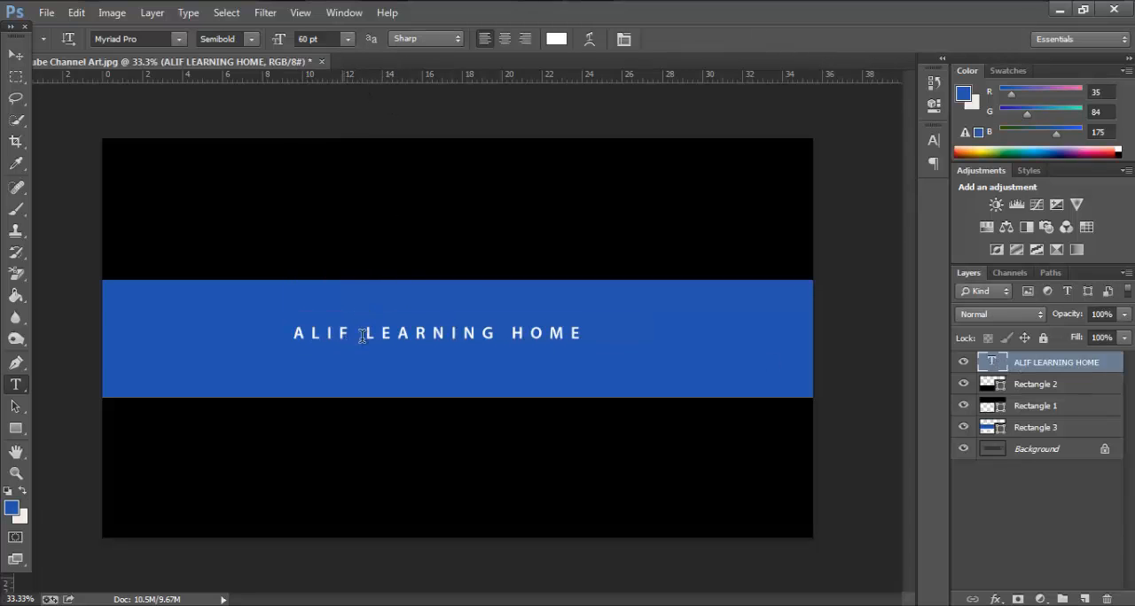
# Set the tracking of the ALIF LEARNING HOME text to 0
pyautogui.doubleClick(991, 363)
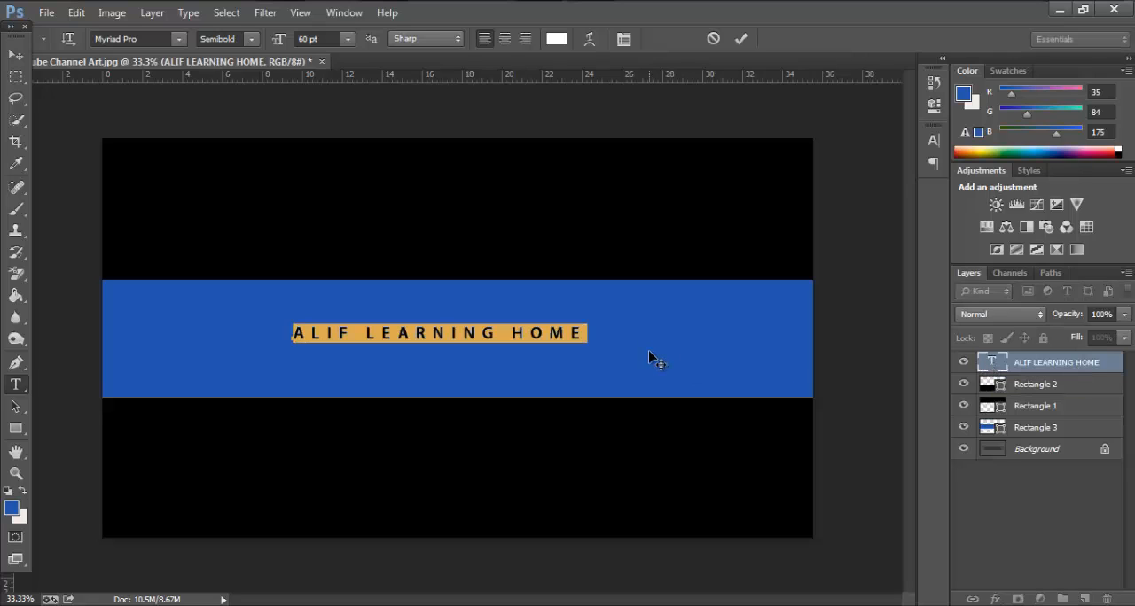
pyautogui.hotkey('ctrl', 't')
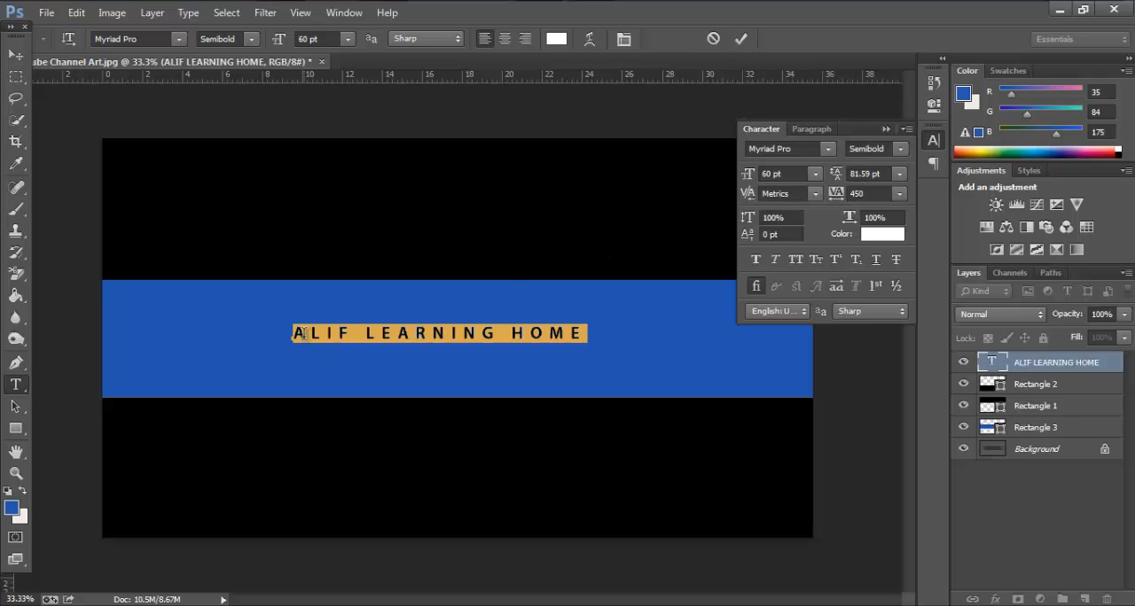
pyautogui.click(875, 193)
pyautogui.write('0')
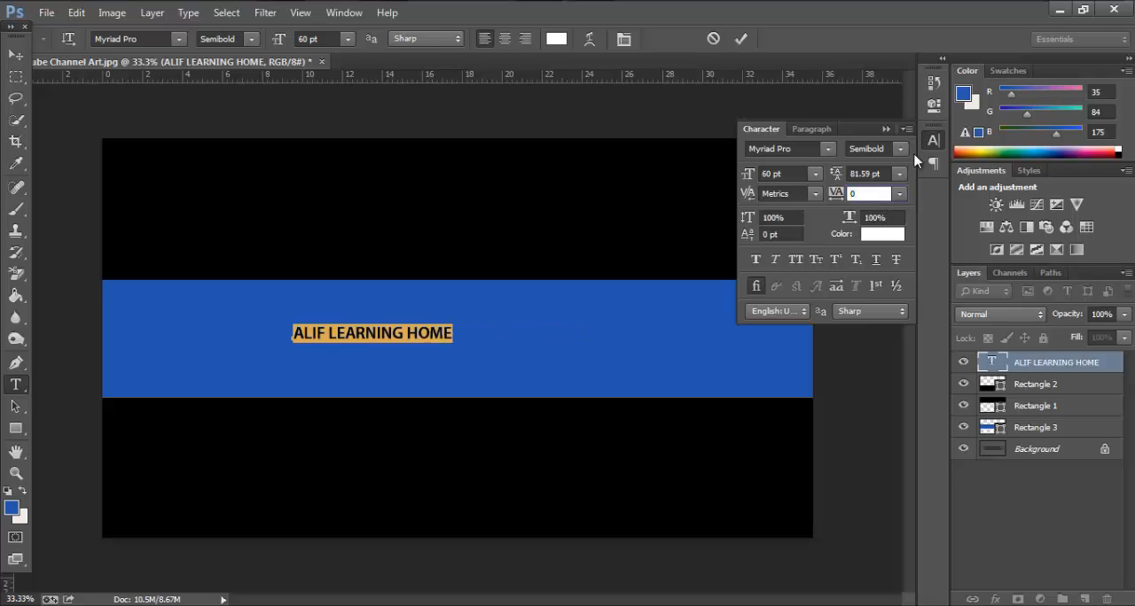
pyautogui.click(889, 131)
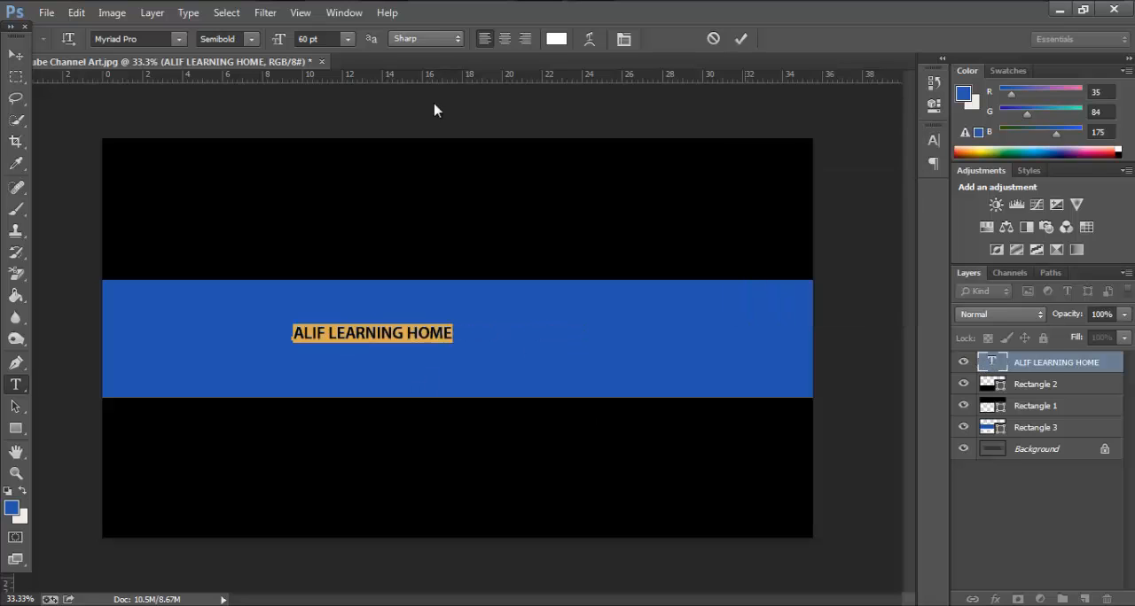
# Enlarge the ALIF LEARNING HOME text to a font size of 140 pt
pyautogui.click(346, 42)
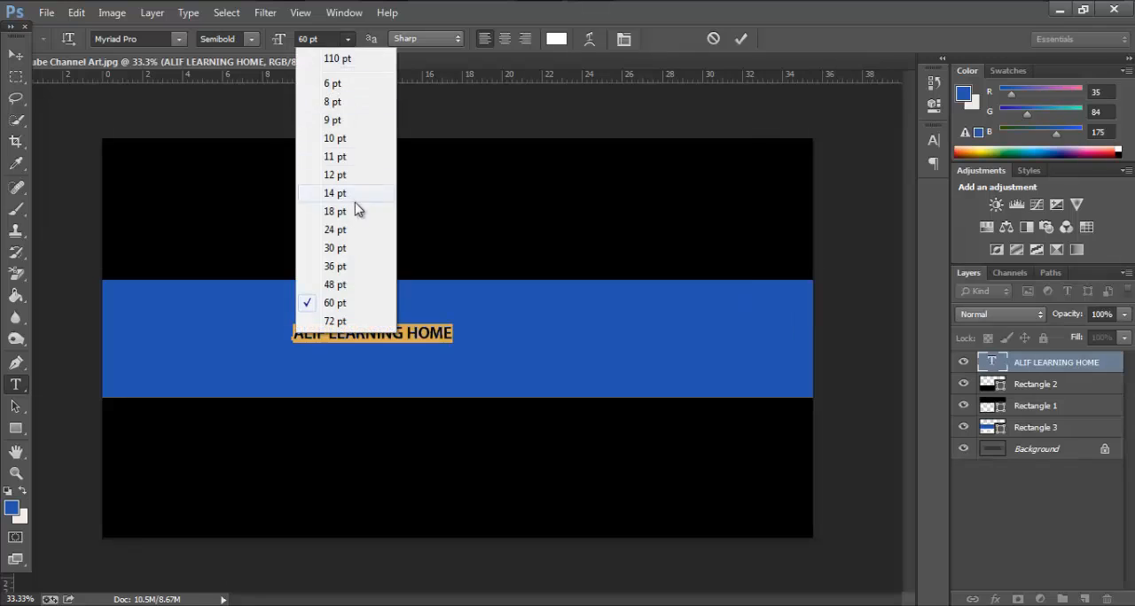
pyautogui.click(351, 326)
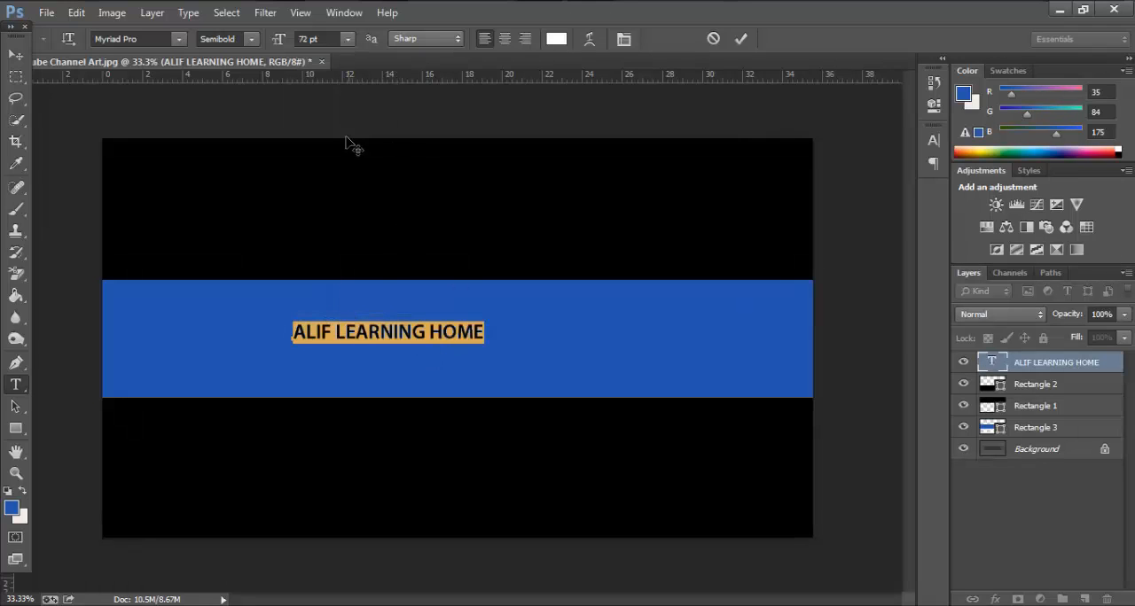
pyautogui.click(310, 39)
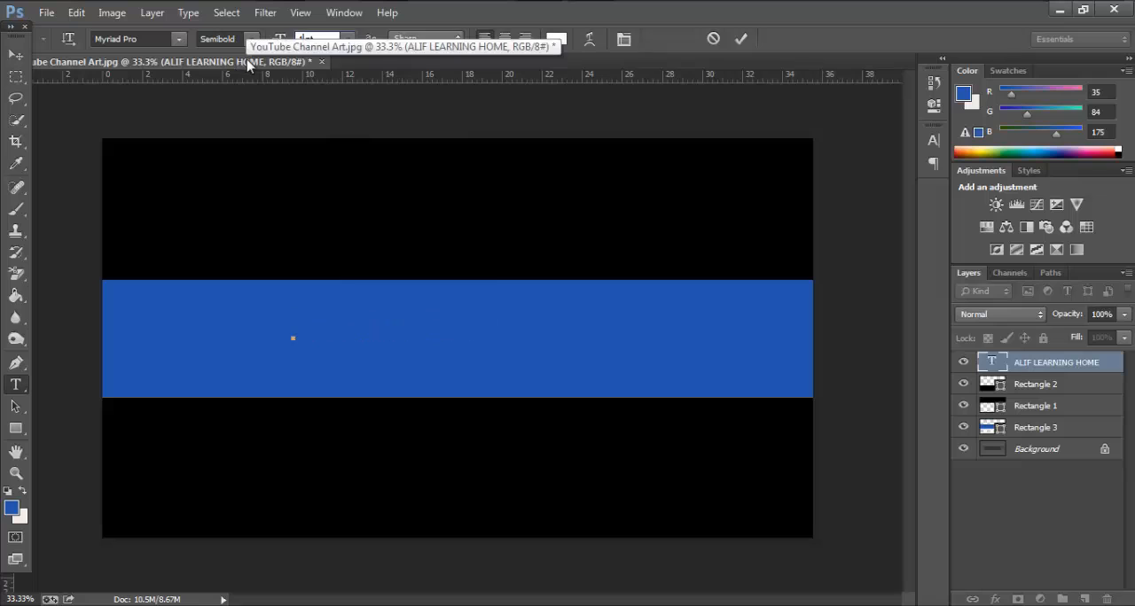
pyautogui.write('100')
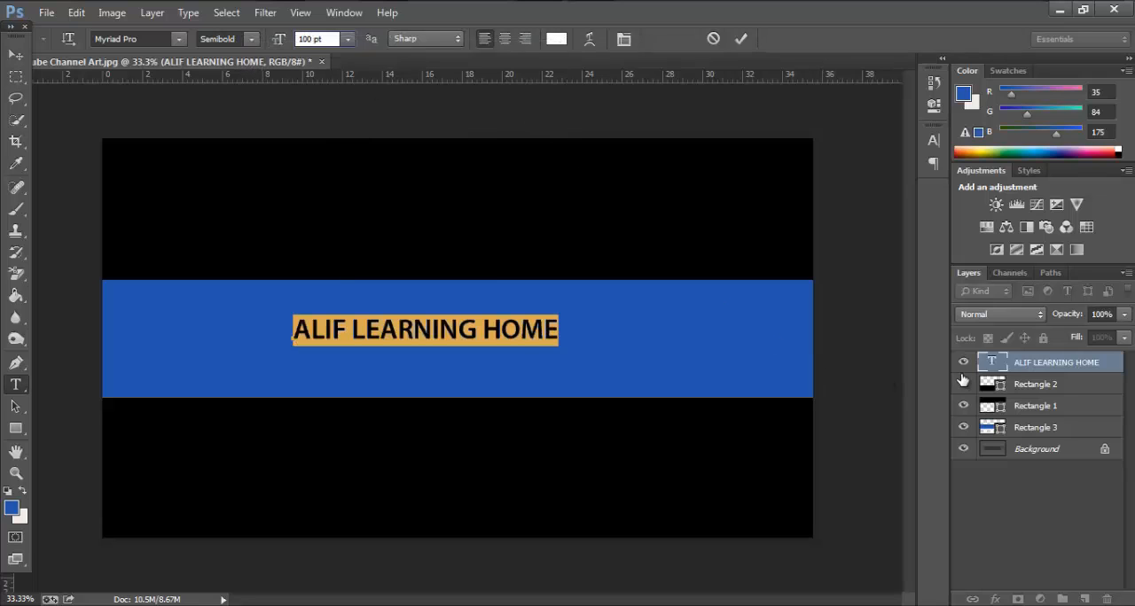
pyautogui.press('BackSpace')
pyautogui.press('BackSpace')
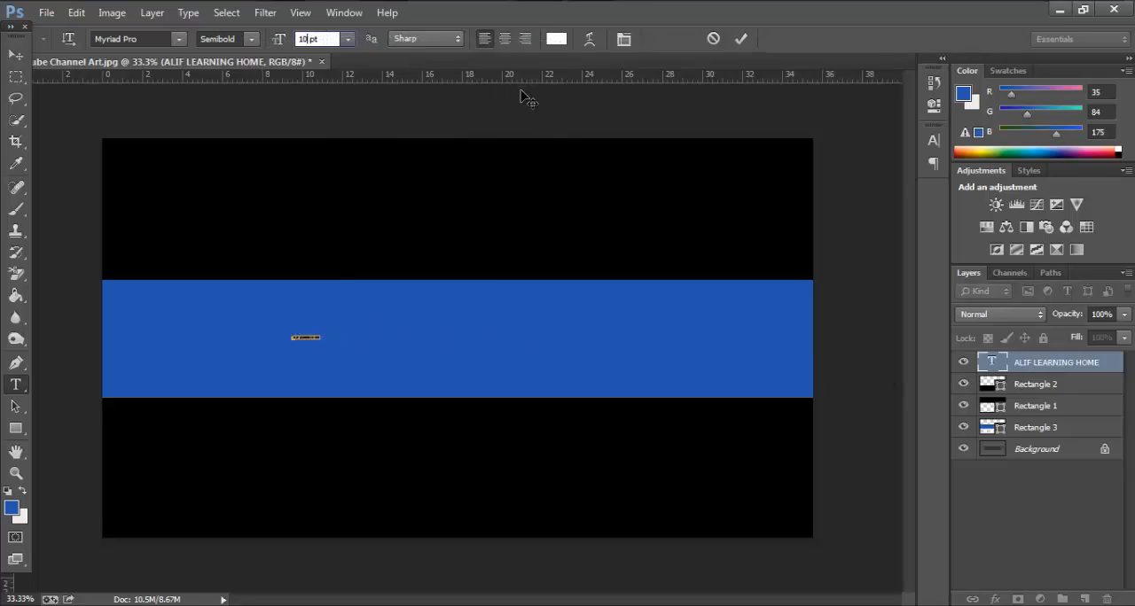
pyautogui.write('40')
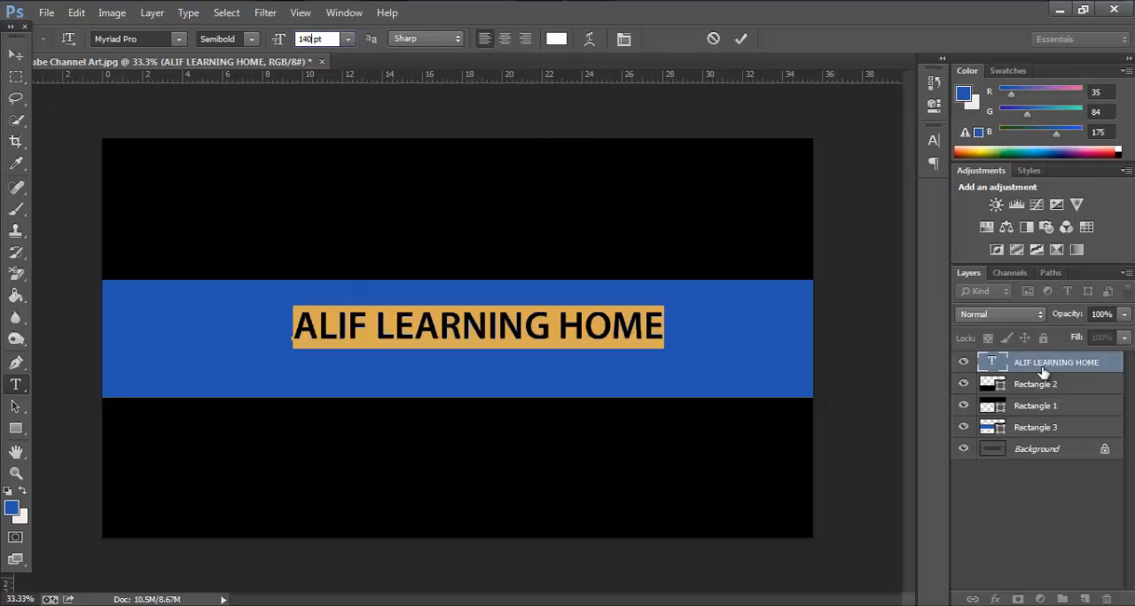
pyautogui.click(1046, 388)
pyautogui.click(984, 363)
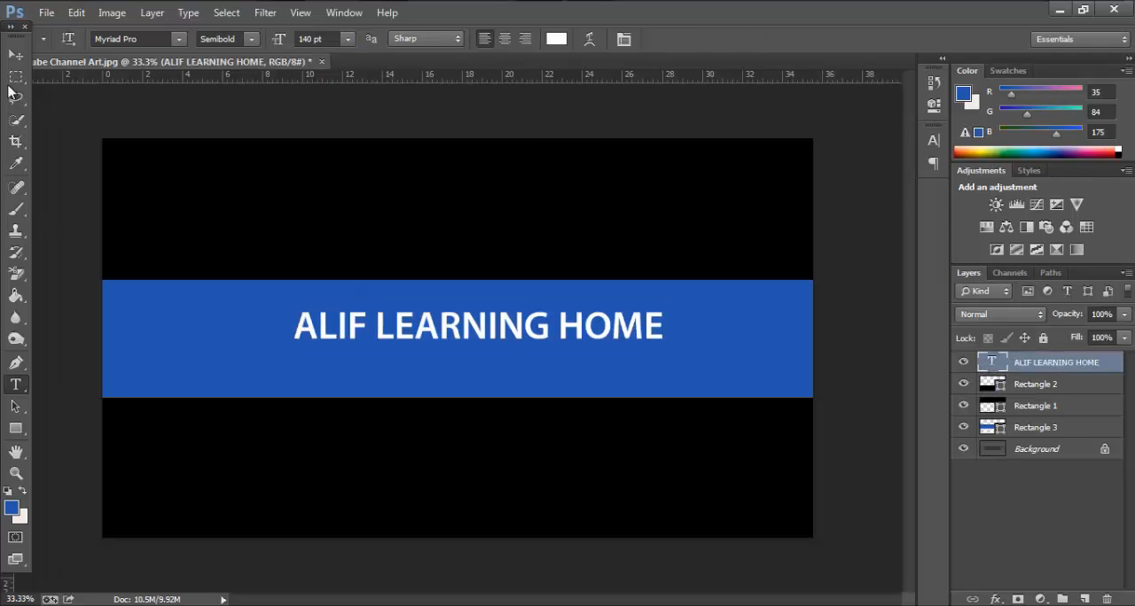
# Move the ALIF LEARNING HOME title to the horizontal centre of the blue band, just below its upper edge
pyautogui.click(15, 54)
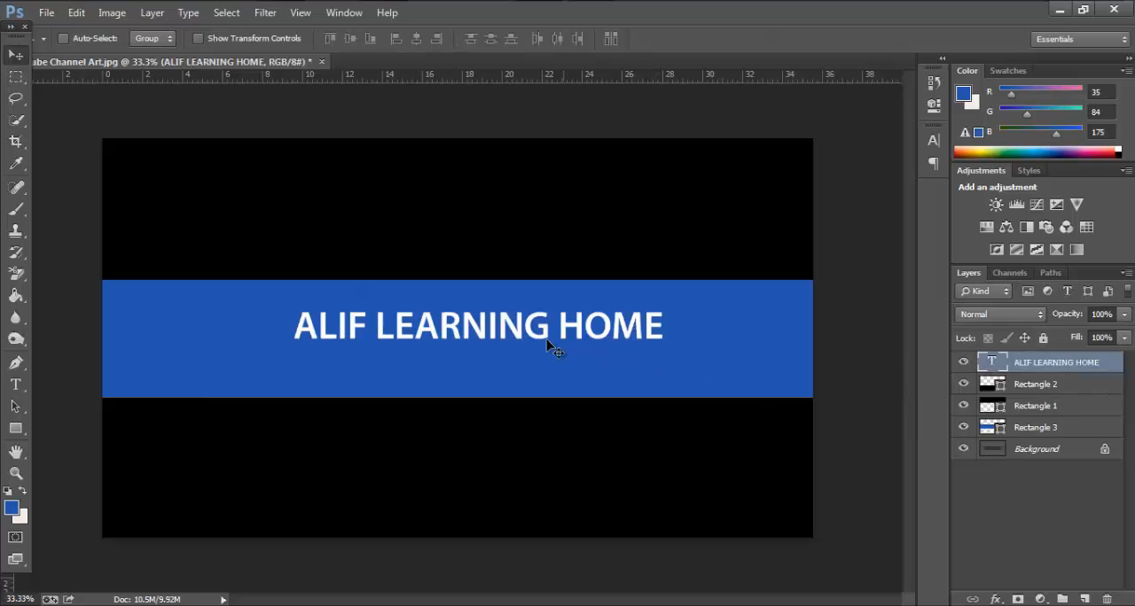
pyautogui.moveTo(514, 338); pyautogui.dragTo(500, 310)
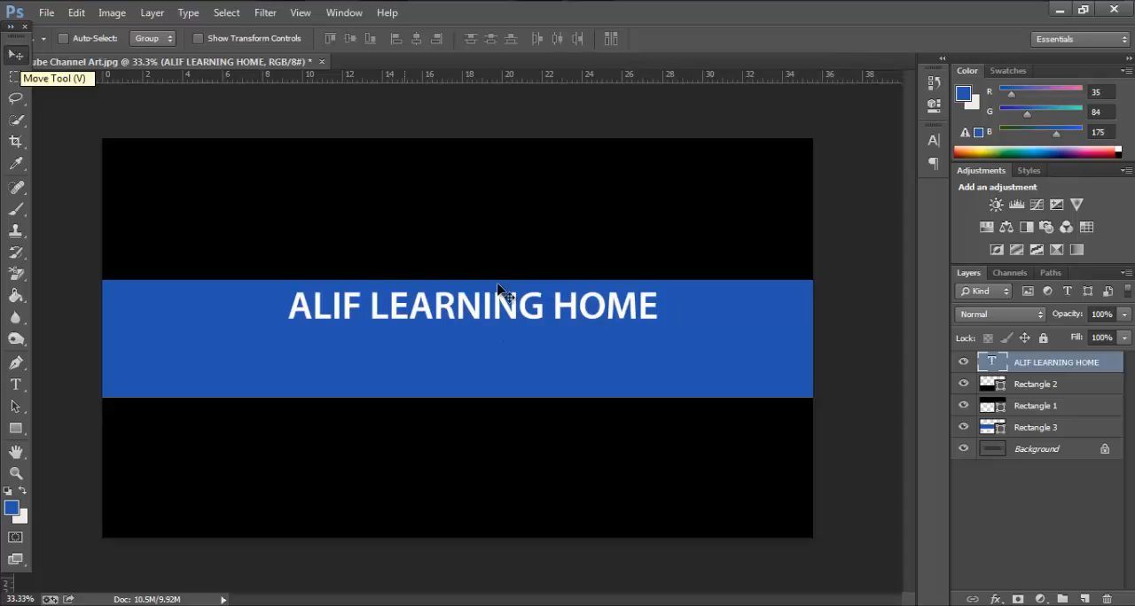
pyautogui.moveTo(484, 319); pyautogui.dragTo(460, 303)
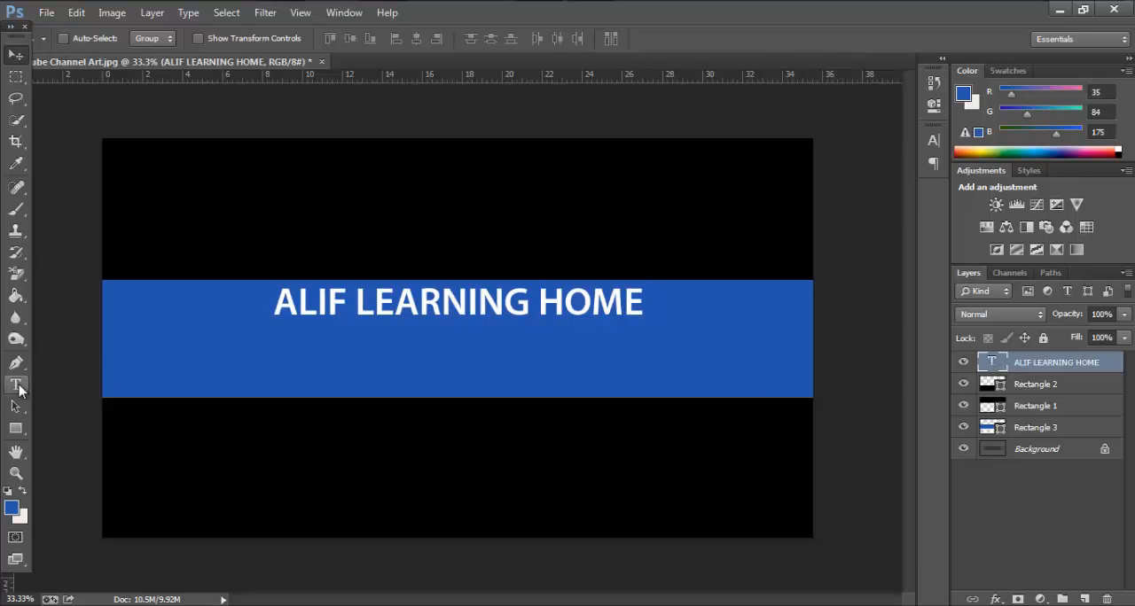
# Add the text "Subscribe Now" on a new text layer beneath the title on the blue band
pyautogui.click(15, 383)
pyautogui.click(548, 374)
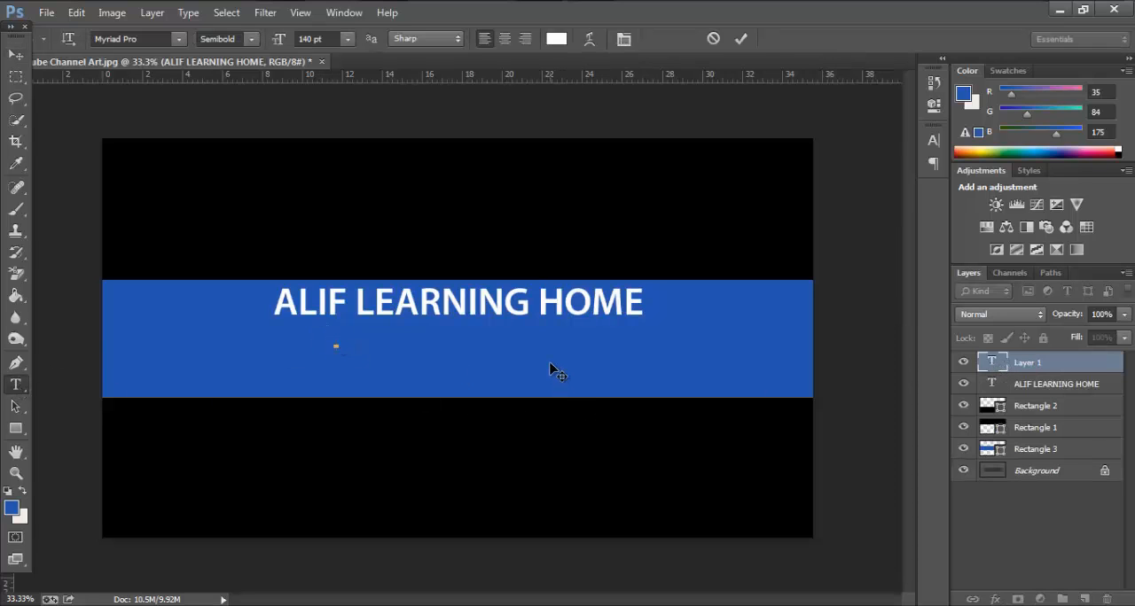
pyautogui.write('Su')
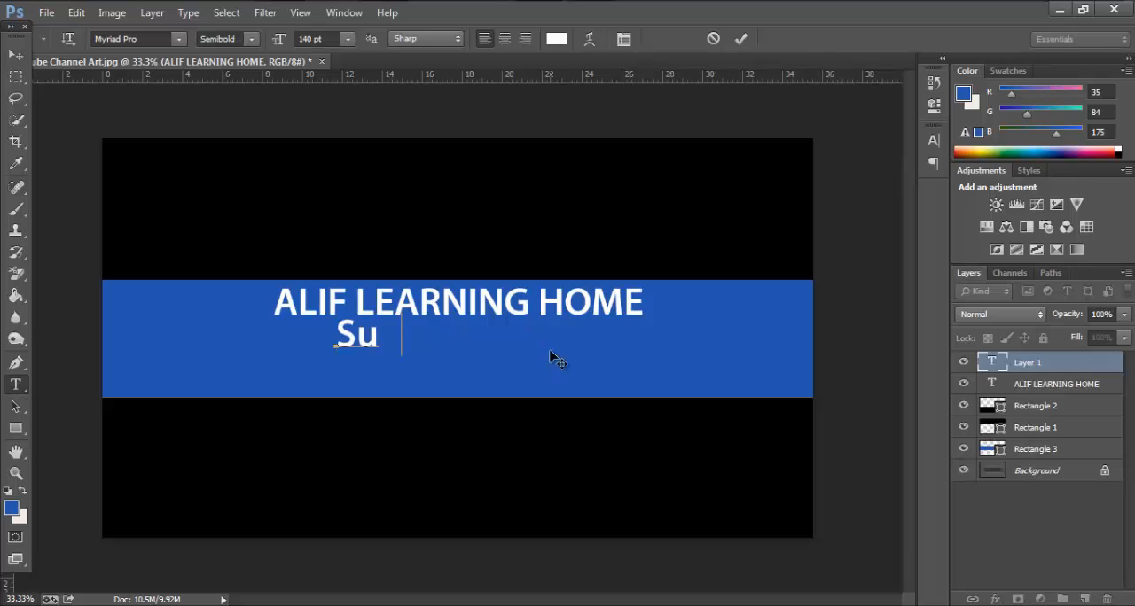
pyautogui.write('bscri')
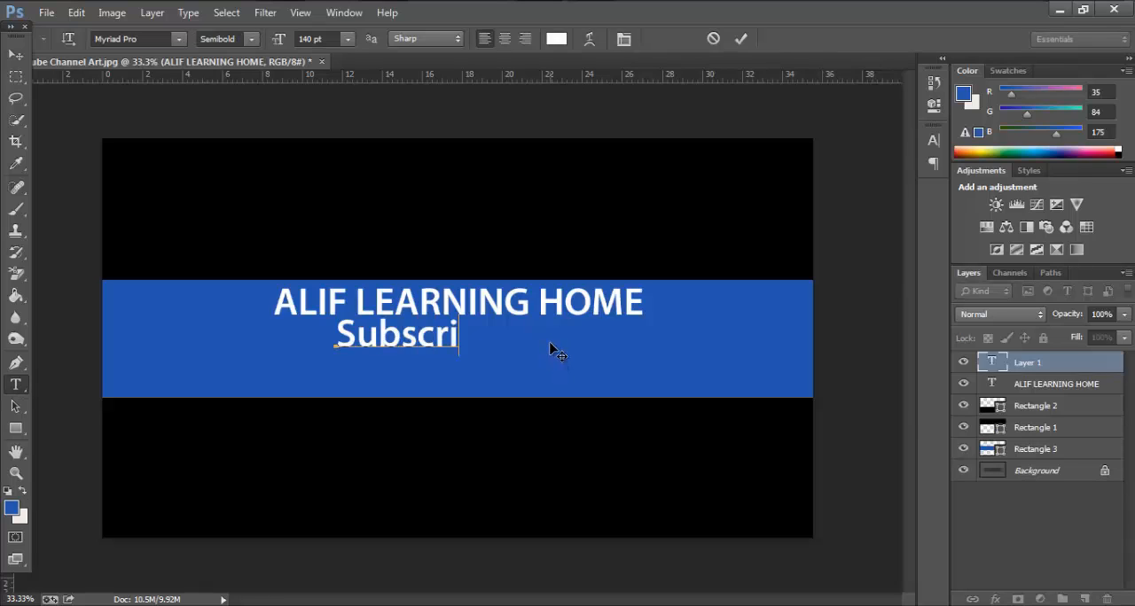
pyautogui.write('be Now')
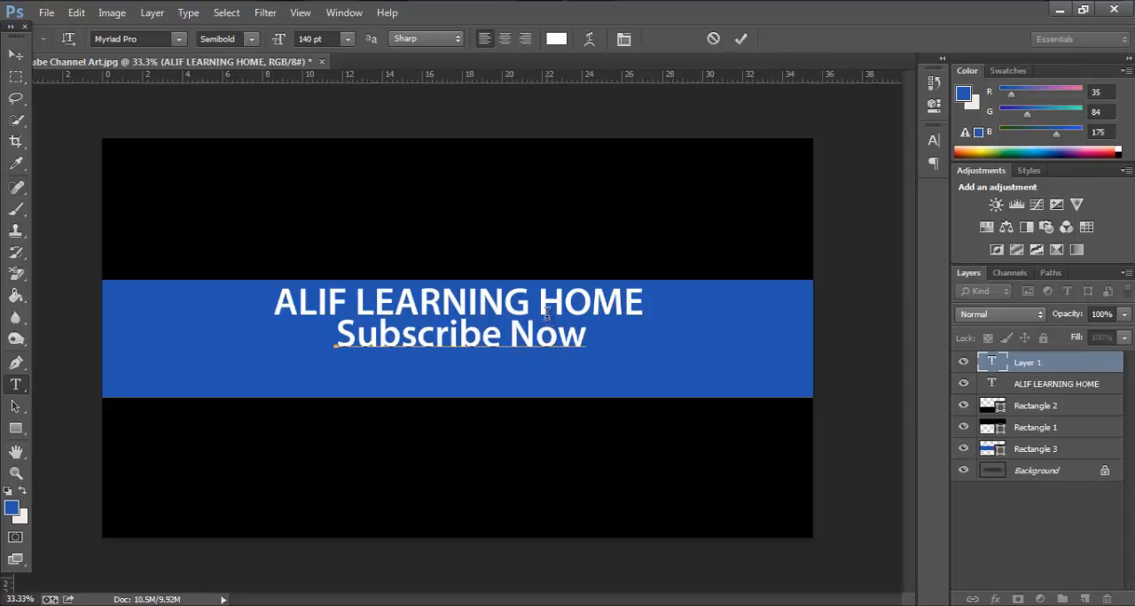
pyautogui.click(1000, 388)
pyautogui.click(999, 369)
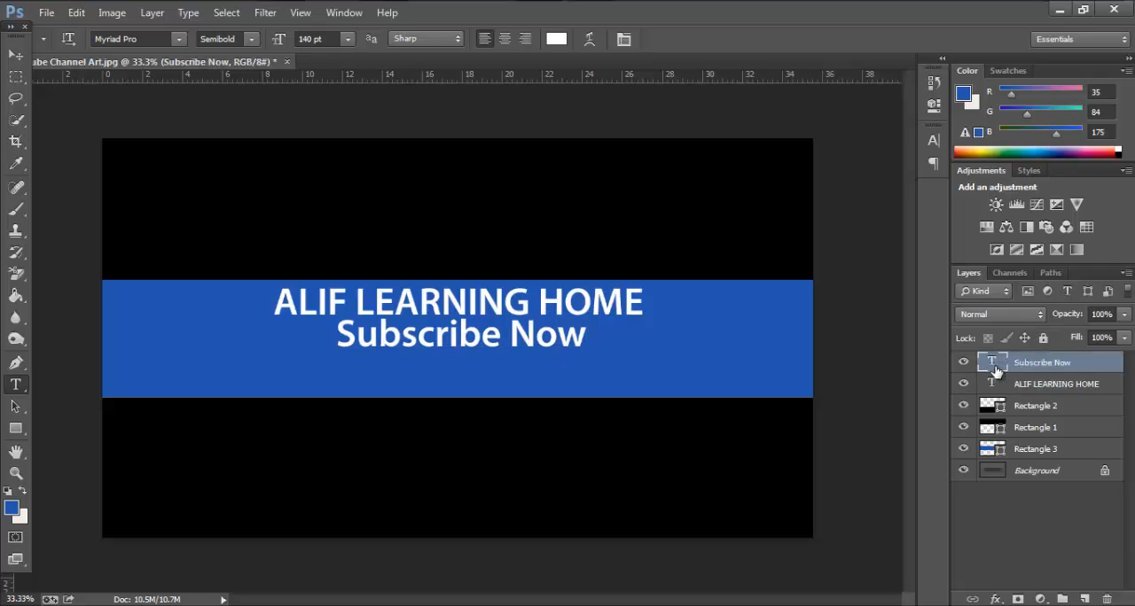
# Reduce the font size of the Subscribe Now text to 48 pt
pyautogui.doubleClick(996, 365)
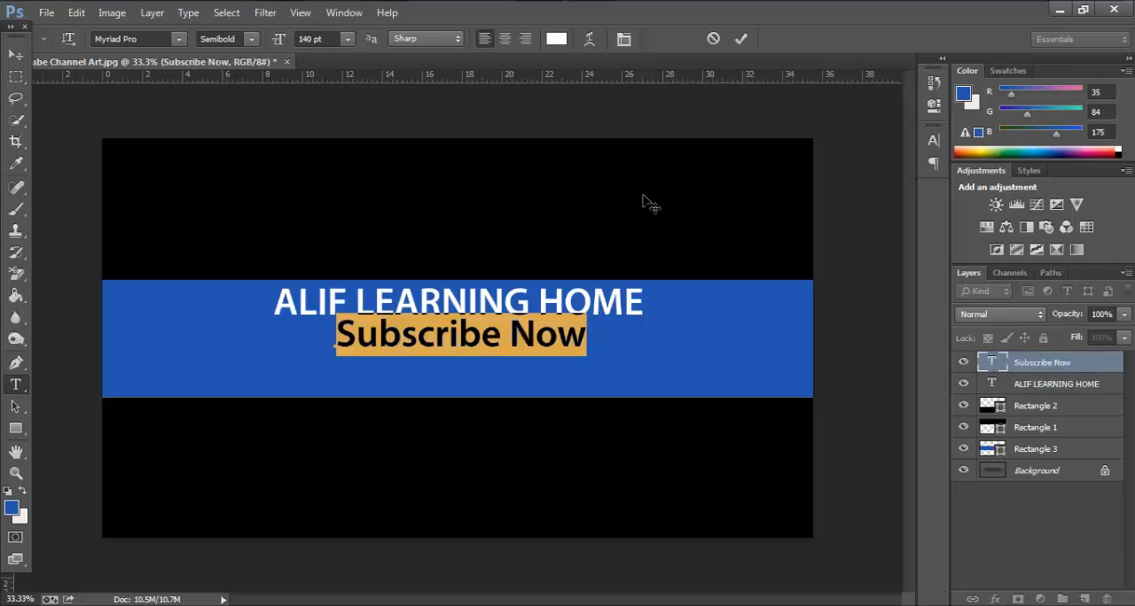
pyautogui.click(351, 39)
pyautogui.click(361, 195)
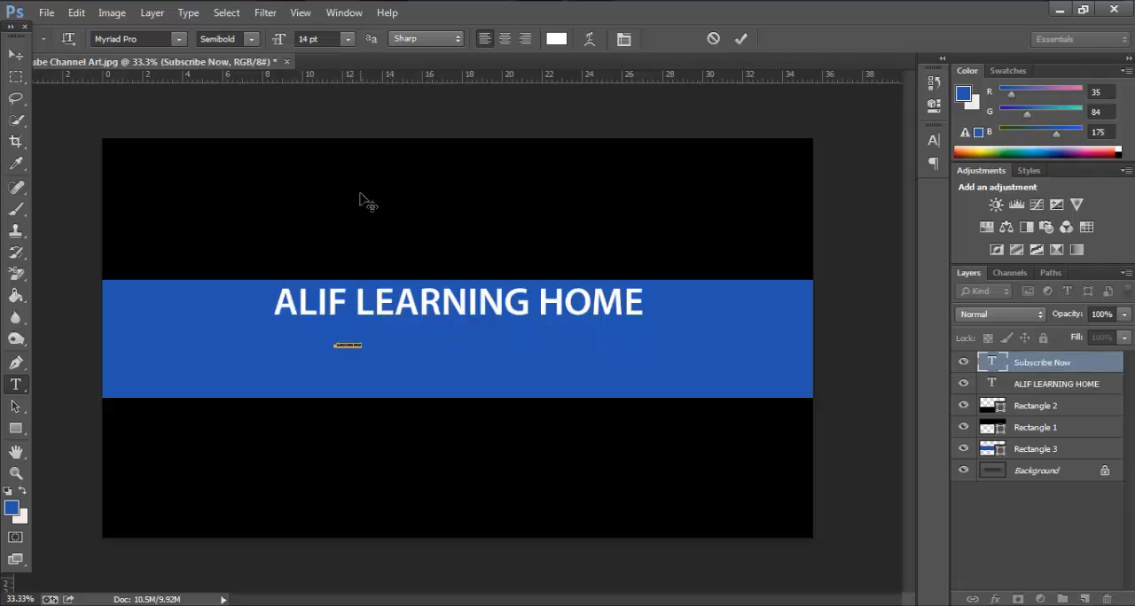
pyautogui.click(353, 41)
pyautogui.click(346, 284)
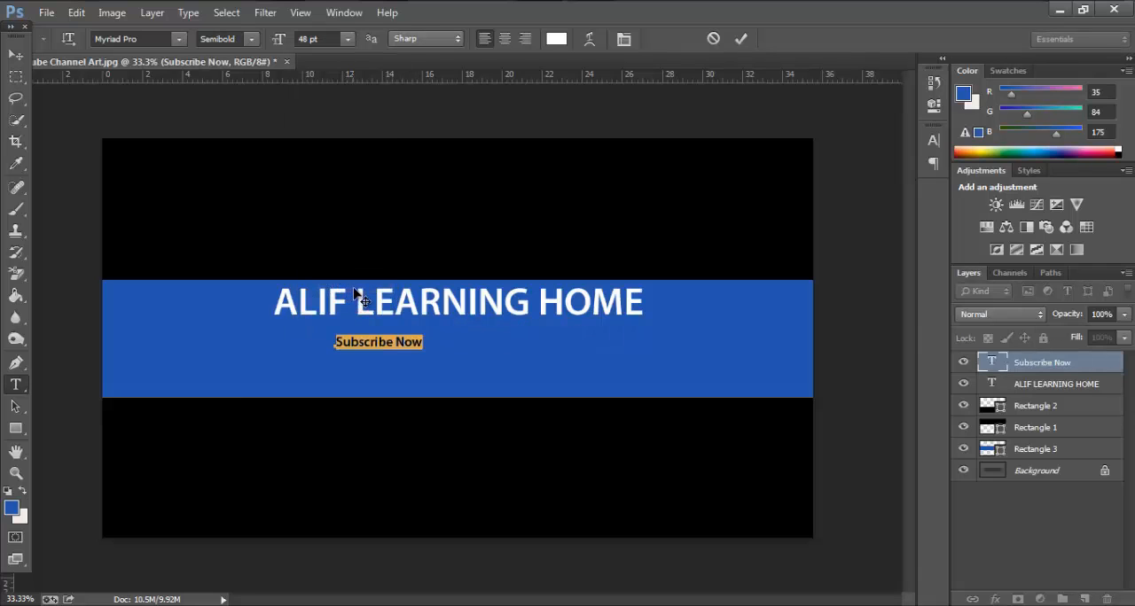
pyautogui.click(996, 383)
pyautogui.keyDown('ctrl'); pyautogui.click(388, 346); pyautogui.keyUp('ctrl')
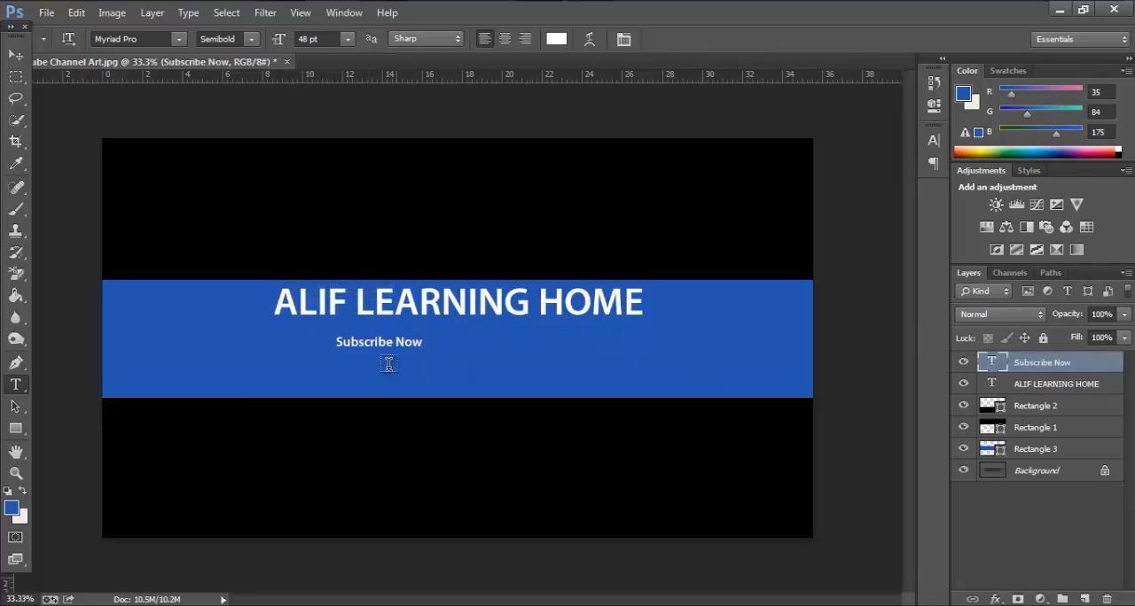
# Set the font size of the Subscribe Now text to 60 pt
pyautogui.click(992, 385)
pyautogui.doubleClick(993, 361)
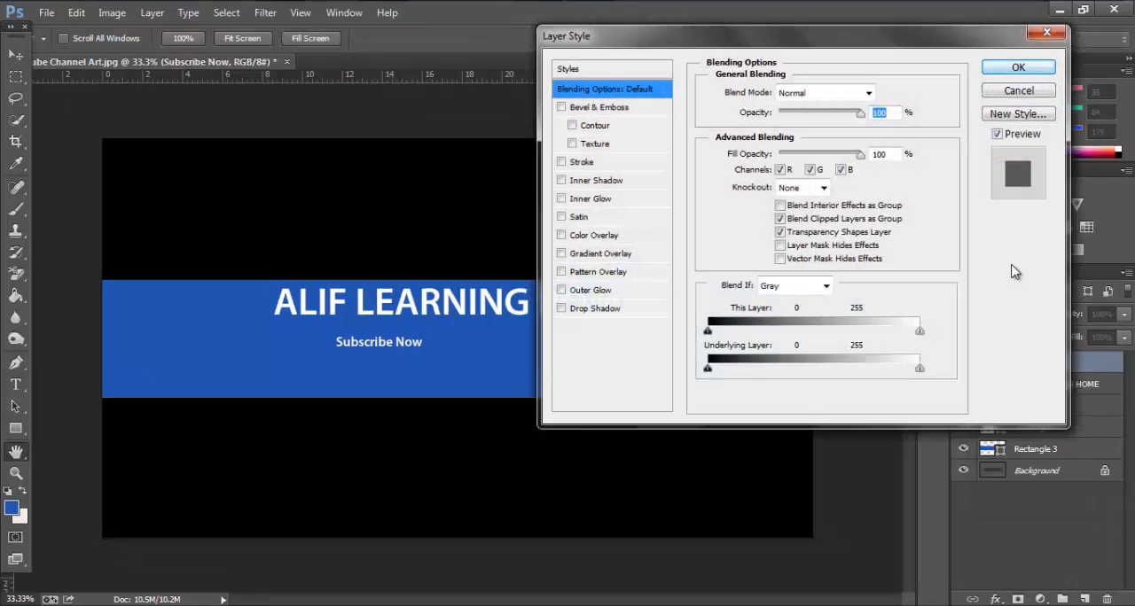
pyautogui.click(1019, 68)
pyautogui.doubleClick(991, 362)
pyautogui.click(353, 41)
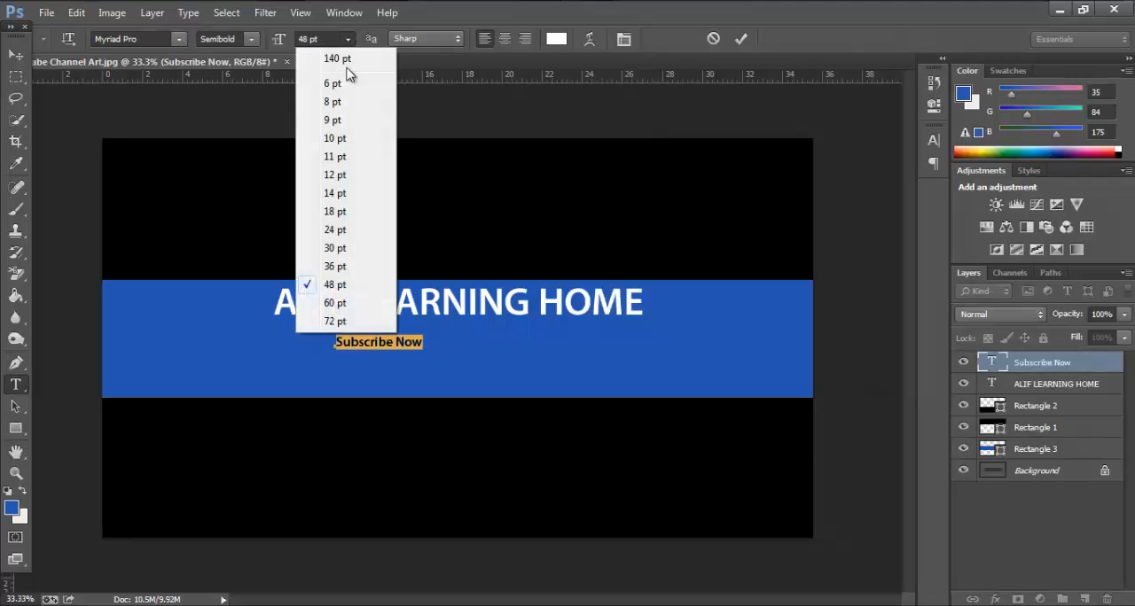
pyautogui.click(353, 310)
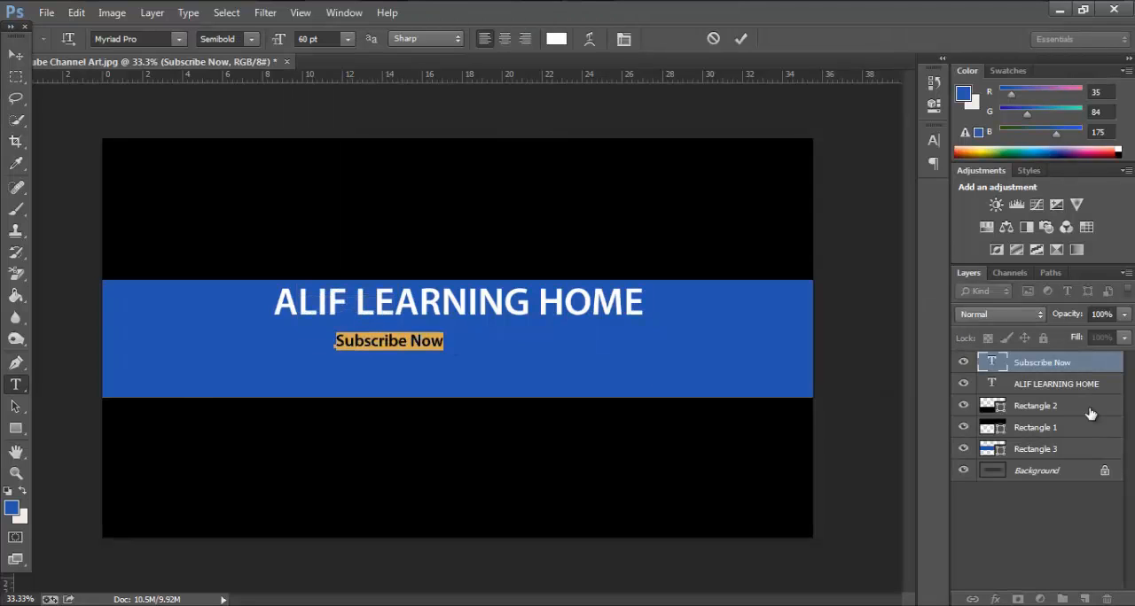
pyautogui.click(1034, 387)
pyautogui.click(992, 369)
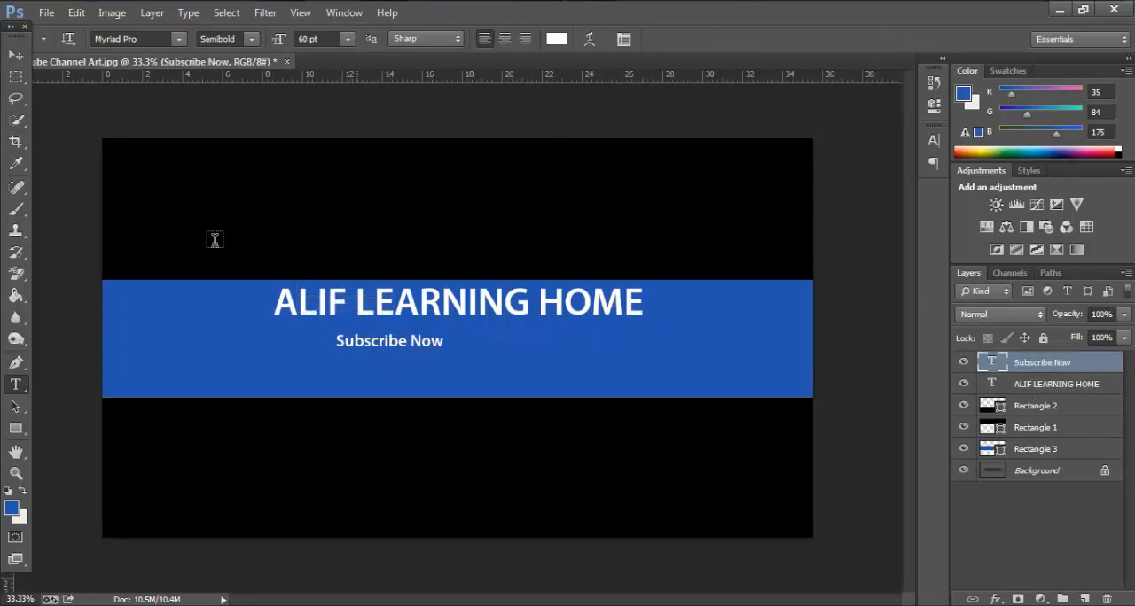
# Move the Subscribe Now text so it sits centred directly beneath the ALIF LEARNING HOME title
pyautogui.click(15, 55)
pyautogui.moveTo(385, 349); pyautogui.dragTo(450, 337)
pyautogui.click(994, 382)
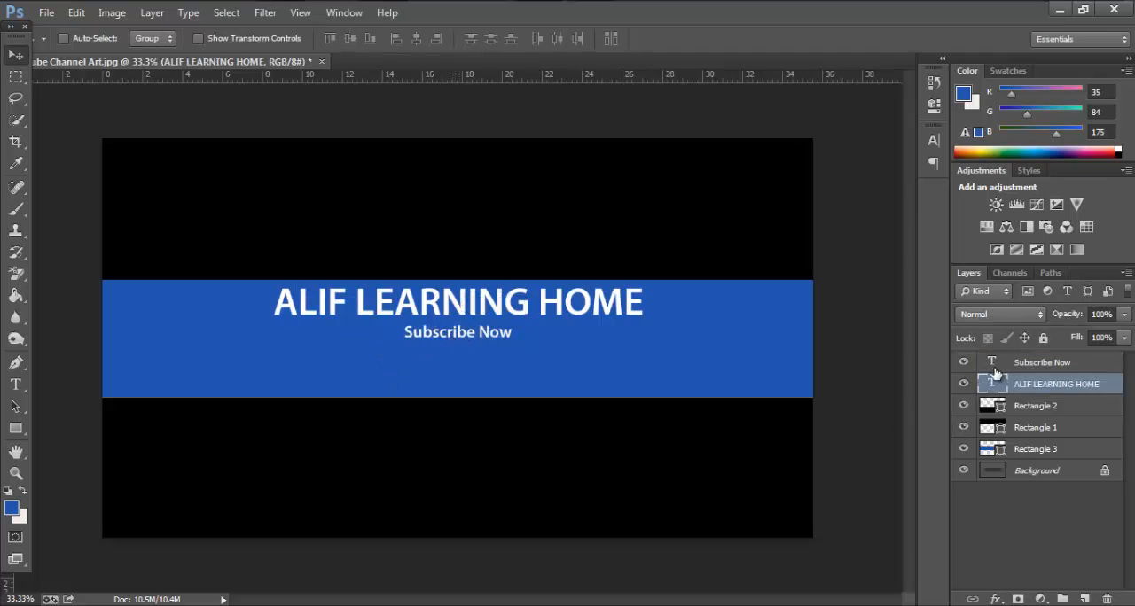
pyautogui.click(994, 367)
# Add a drop shadow to the ALIF LEARNING HOME title layer with a distance of about 20 px
pyautogui.click(997, 384)
pyautogui.rightClick(1012, 393)
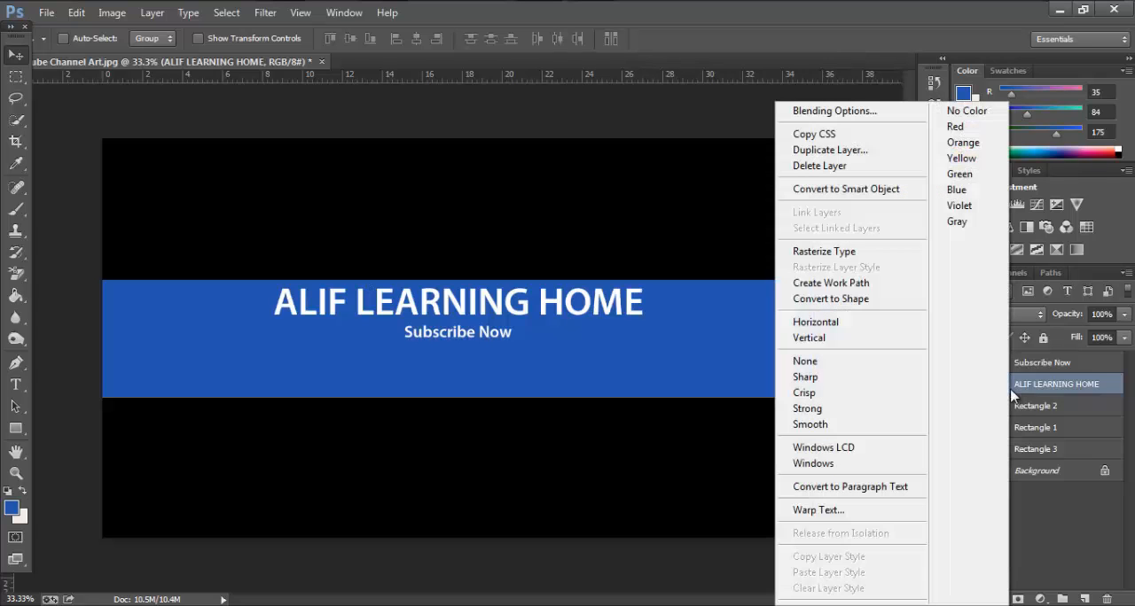
pyautogui.click(846, 114)
pyautogui.moveTo(644, 44); pyautogui.dragTo(816, 42)
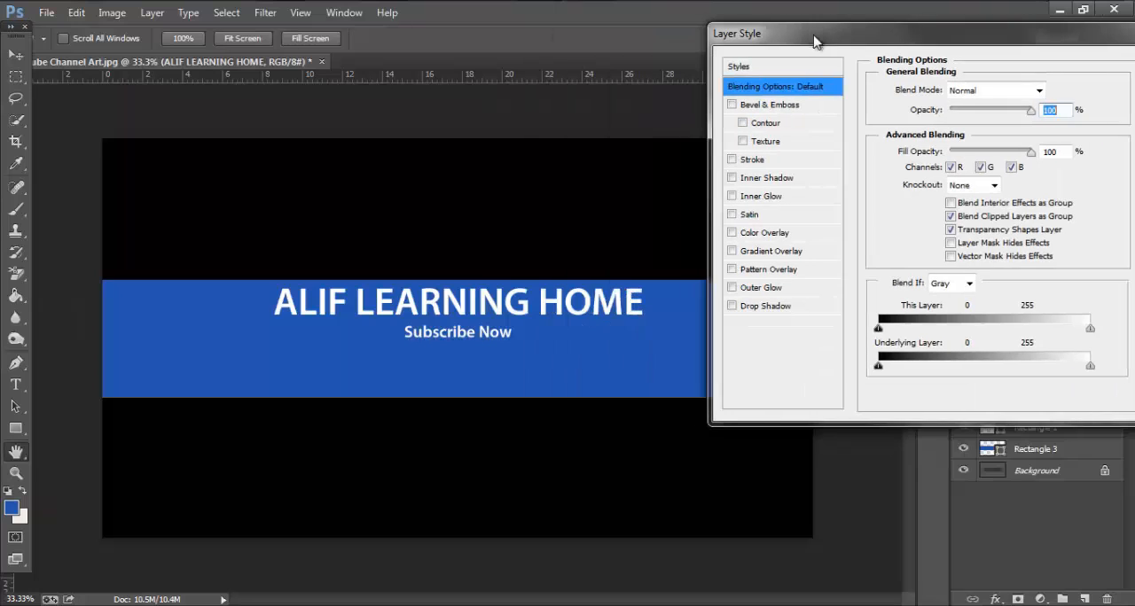
pyautogui.click(759, 306)
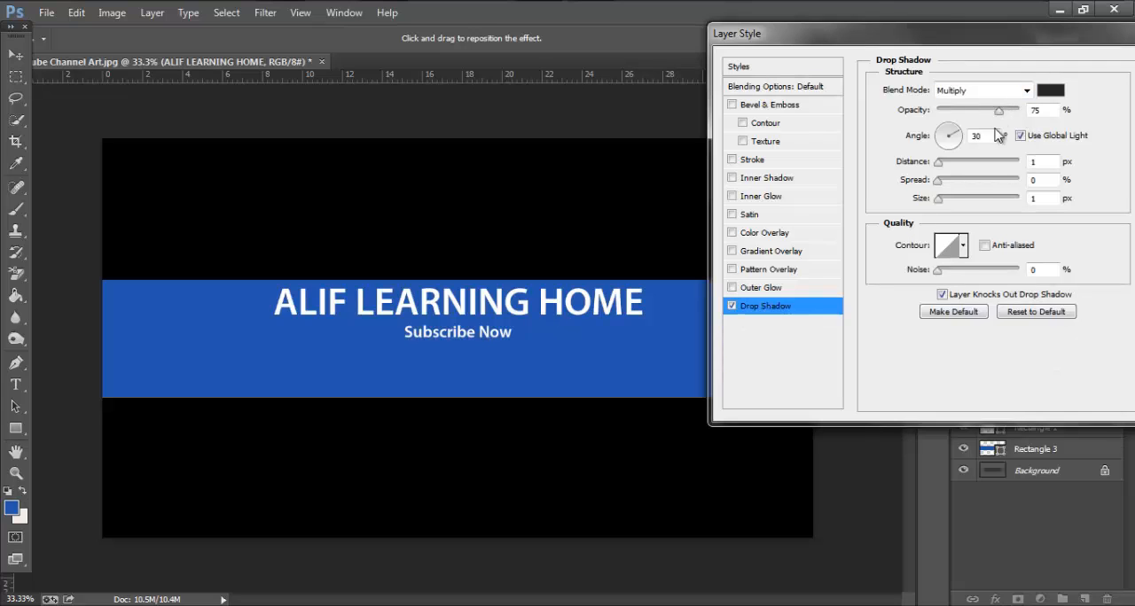
pyautogui.moveTo(937, 163); pyautogui.dragTo(958, 171)
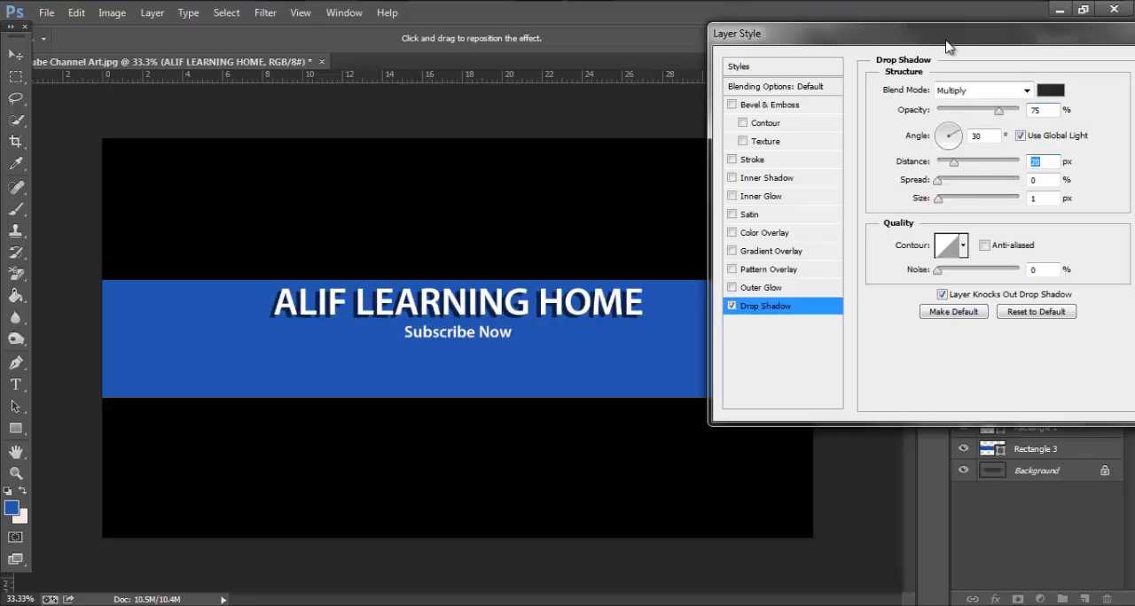
pyautogui.moveTo(931, 39); pyautogui.dragTo(716, 39)
pyautogui.click(949, 76)
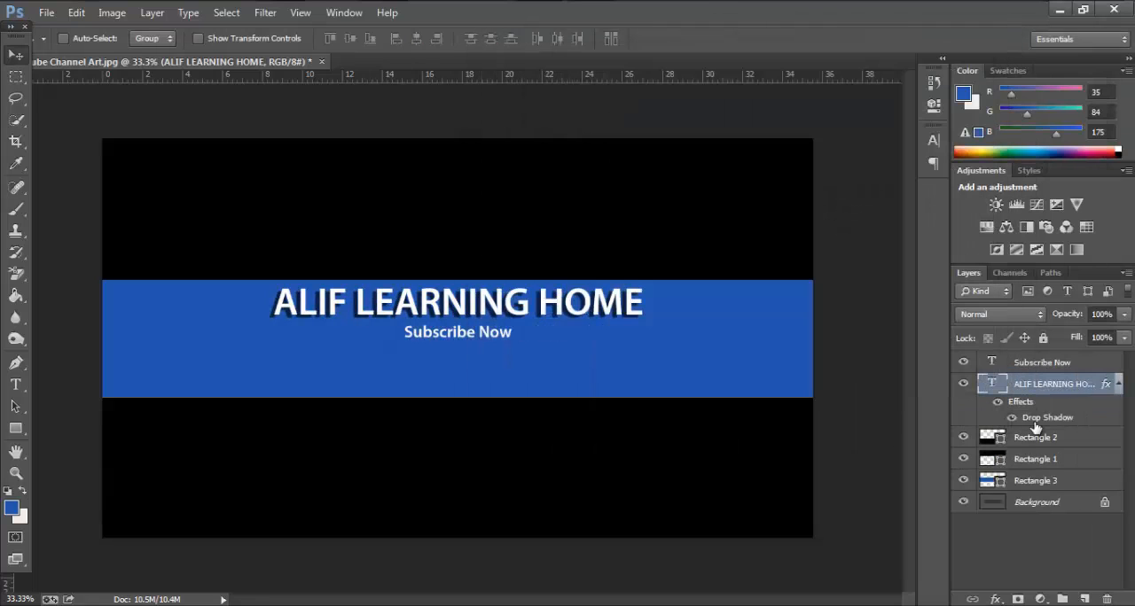
# Add a drop shadow to the Subscribe Now text layer with a distance of 11 px
pyautogui.click(1033, 362)
pyautogui.rightClick(995, 369)
pyautogui.click(886, 214)
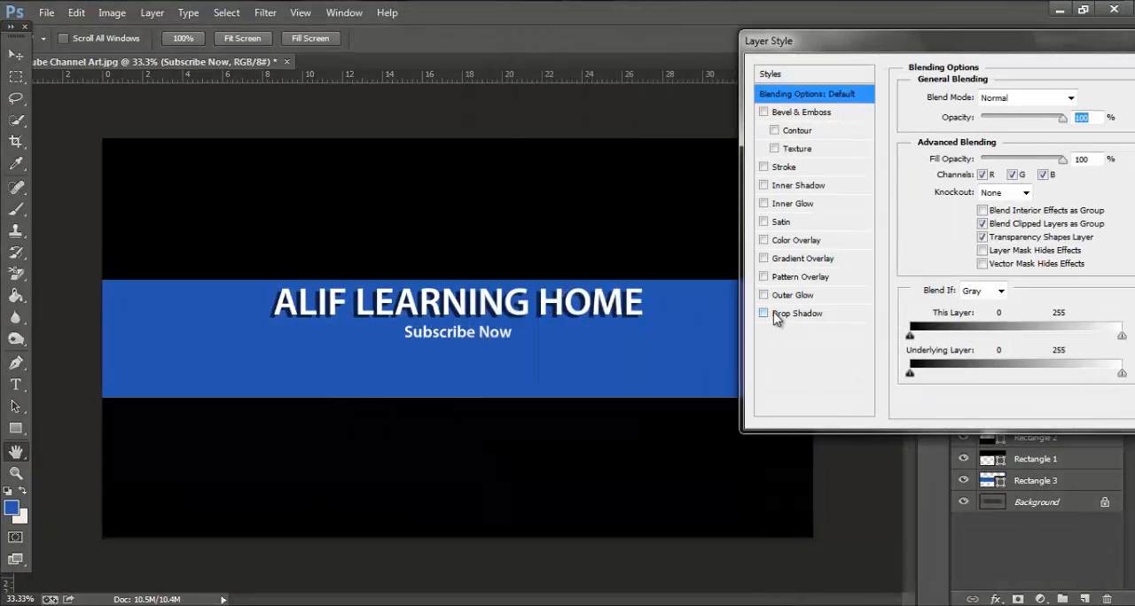
pyautogui.click(823, 316)
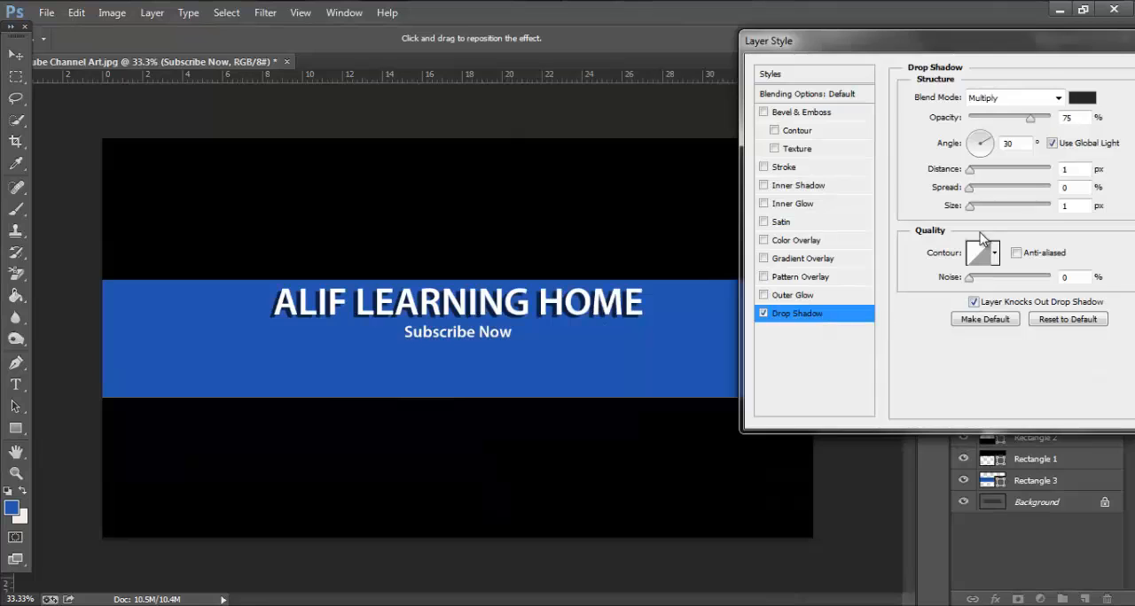
pyautogui.moveTo(970, 169); pyautogui.dragTo(982, 177)
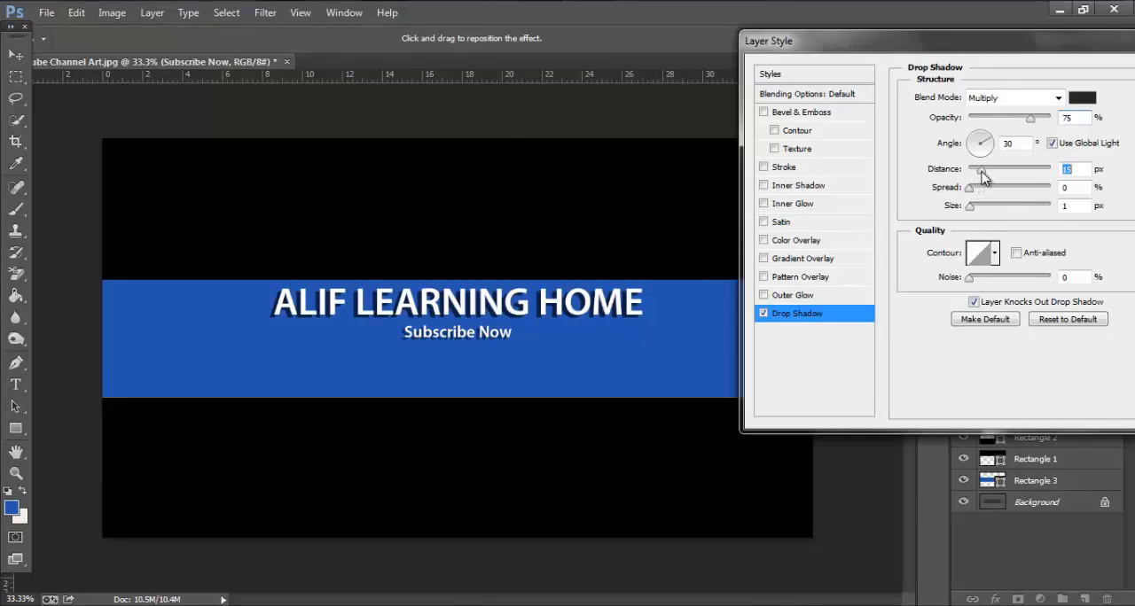
pyautogui.moveTo(937, 46); pyautogui.dragTo(671, 58)
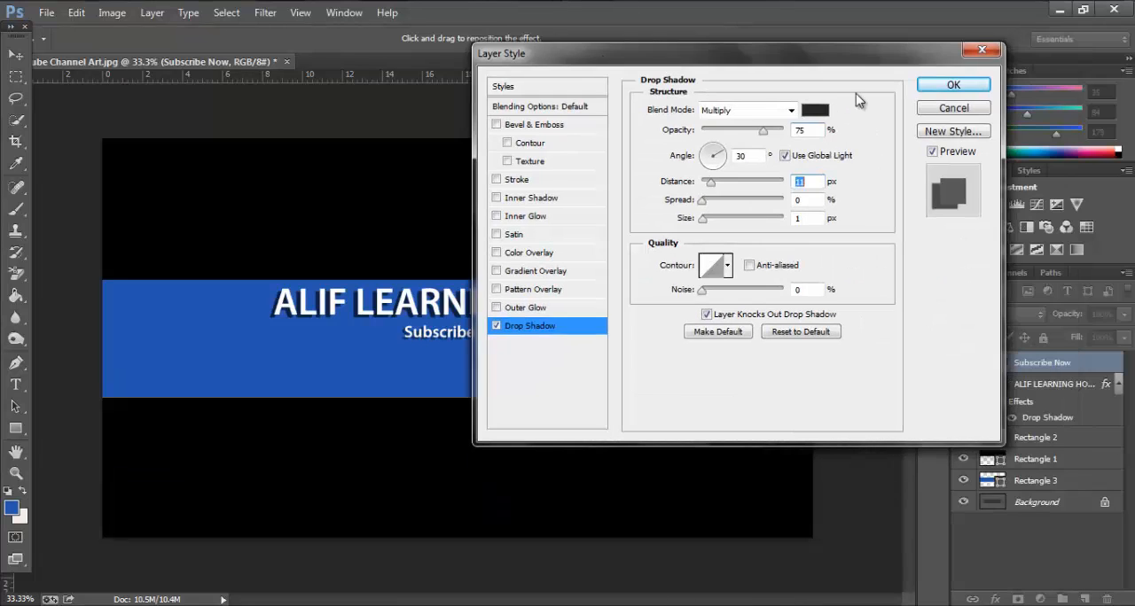
pyautogui.press('Return')
pyautogui.hotkey('ctrl', '+')
pyautogui.hotkey('ctrl', '+')
pyautogui.hotkey('ctrl', '+')
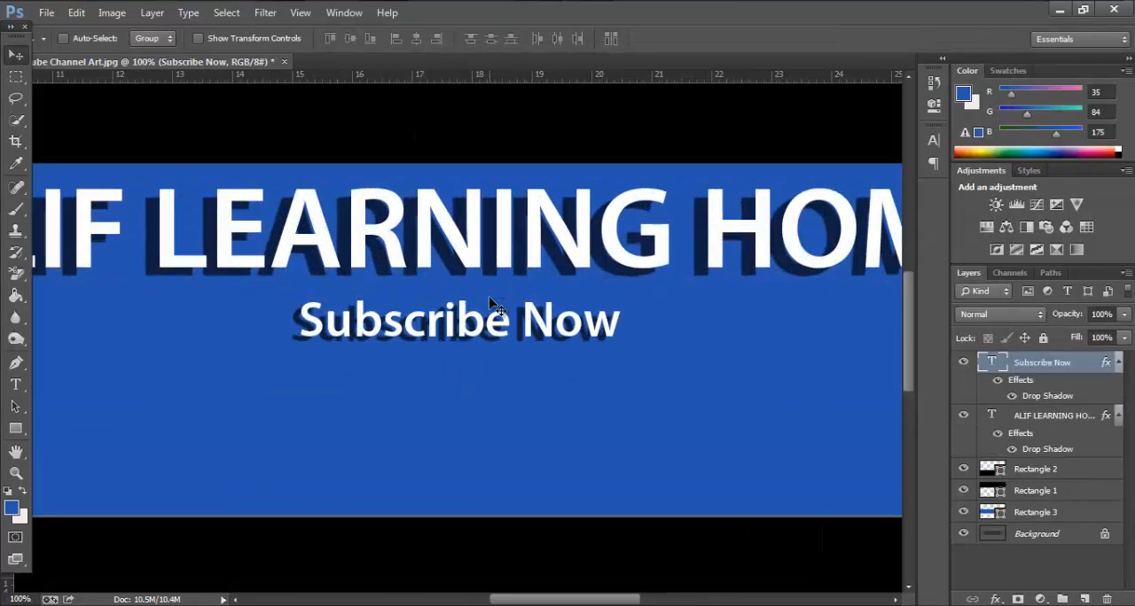
pyautogui.hotkey('ctrl', '-')
pyautogui.hotkey('ctrl', '-')
pyautogui.hotkey('ctrl', '-')
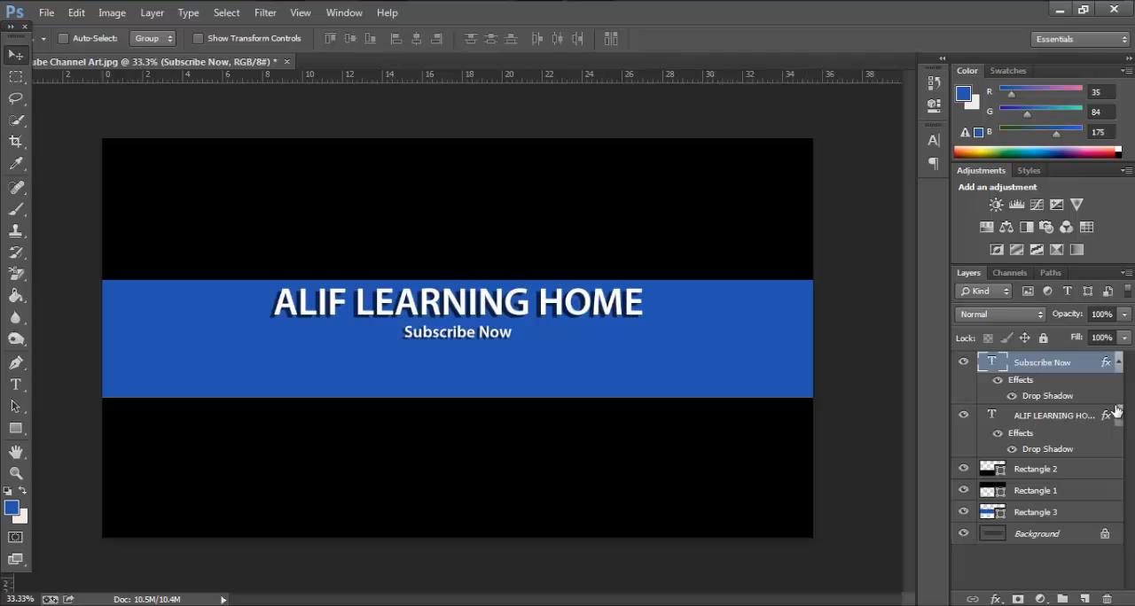
# Move the ALIF LEARNING HOME and Subscribe Now text layers together down to the vertical middle of the blue band
pyautogui.click(1037, 417)
pyautogui.click(1011, 365)
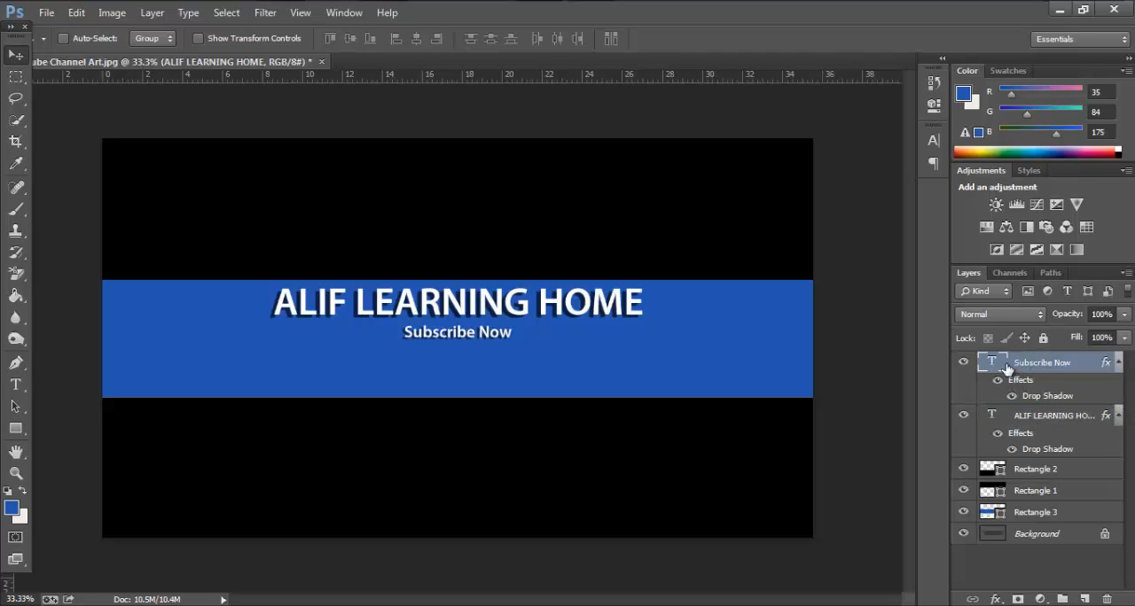
pyautogui.click(993, 419)
pyautogui.click(1012, 367)
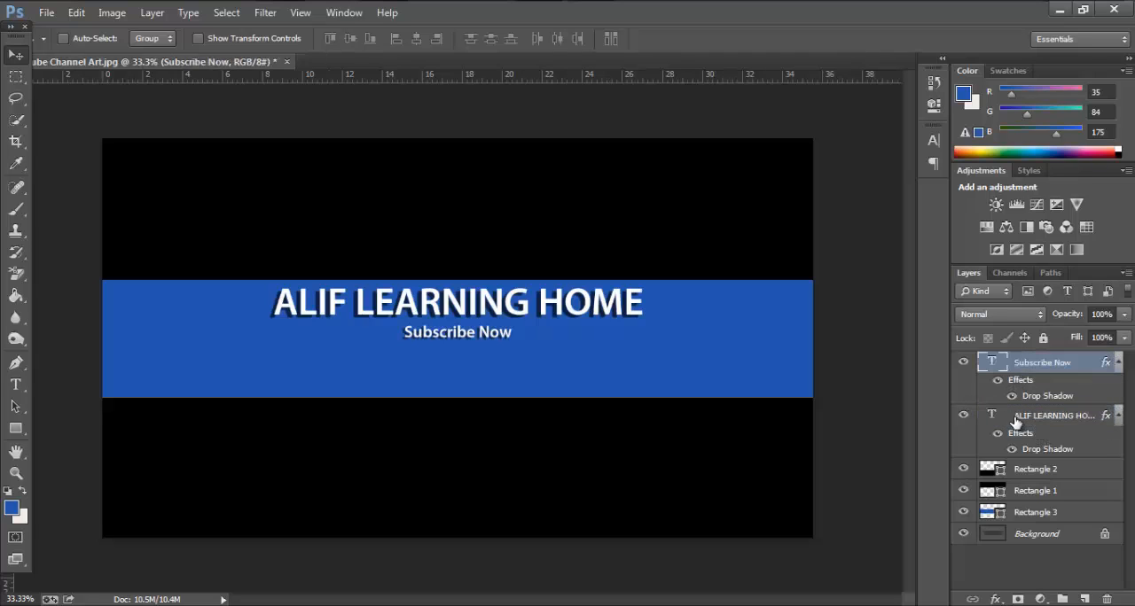
pyautogui.click(1011, 415)
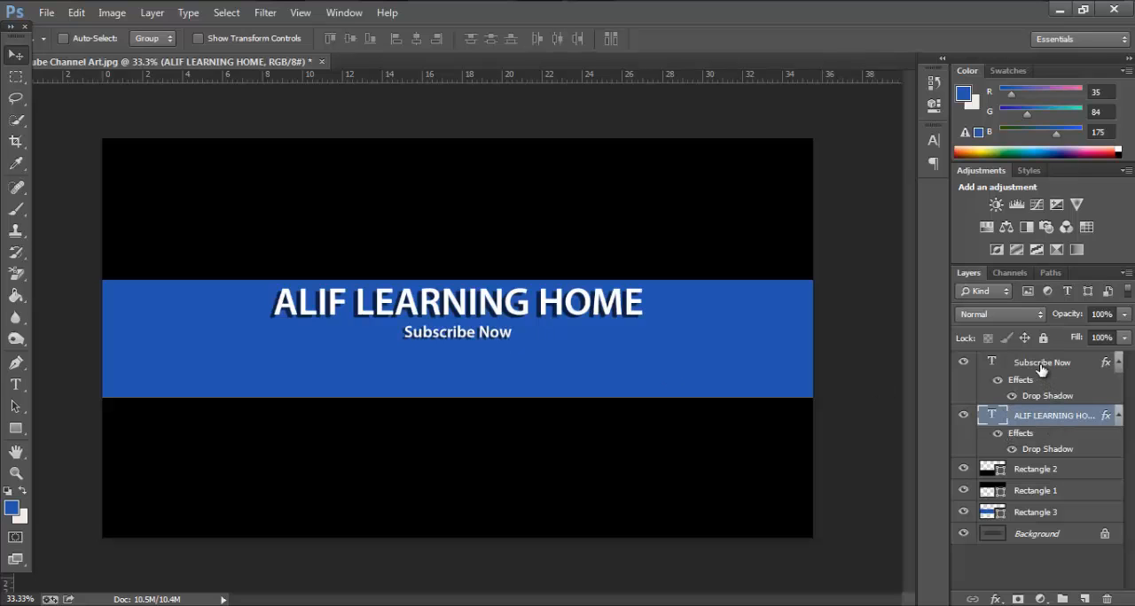
pyautogui.keyDown('ctrl'); pyautogui.click(1042, 369); pyautogui.keyUp('ctrl')
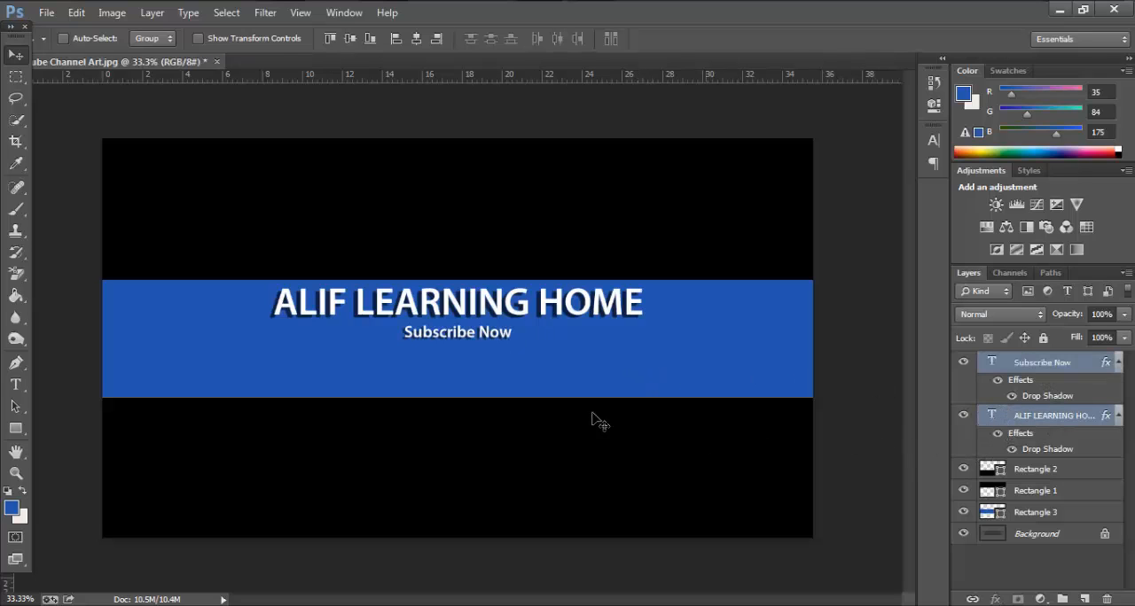
pyautogui.hotkey('ctrl', 't')
pyautogui.moveTo(523, 316); pyautogui.dragTo(535, 340)
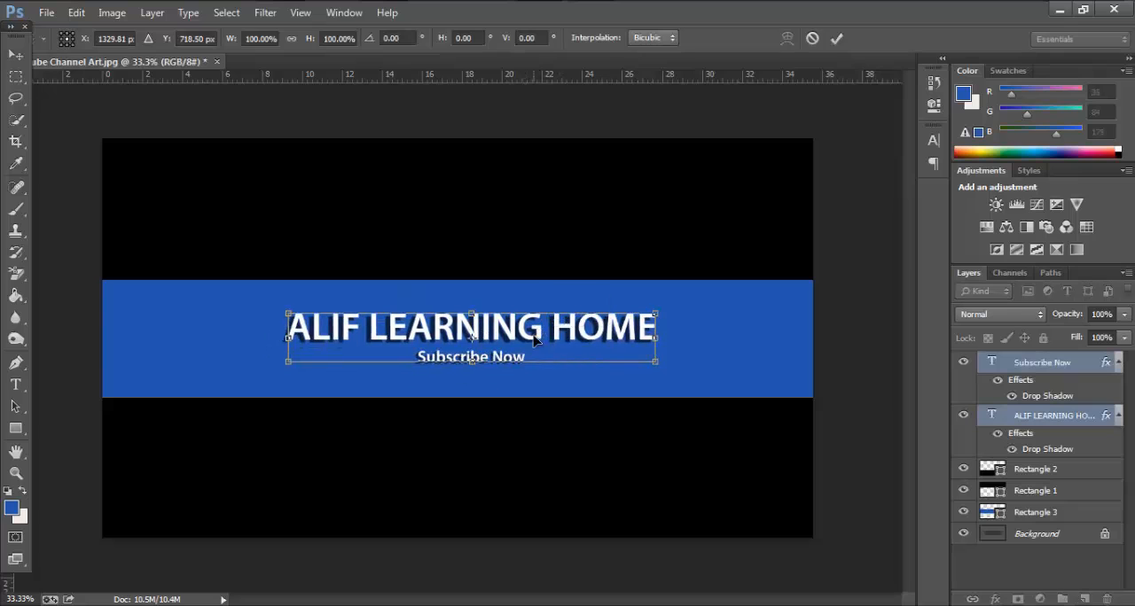
pyautogui.press('Return')
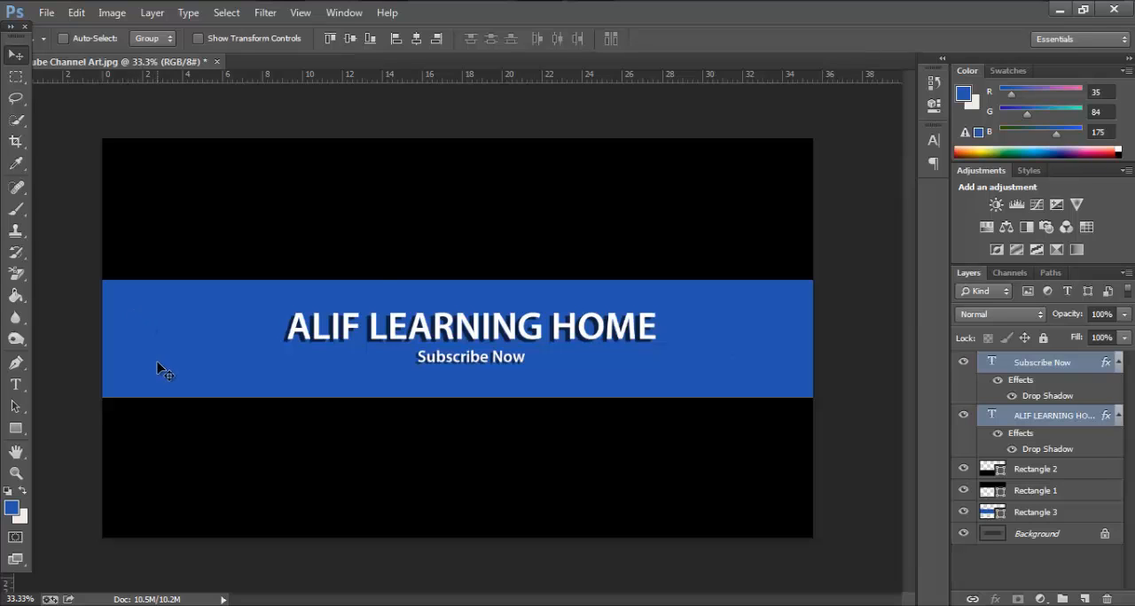
pyautogui.click(1053, 470)
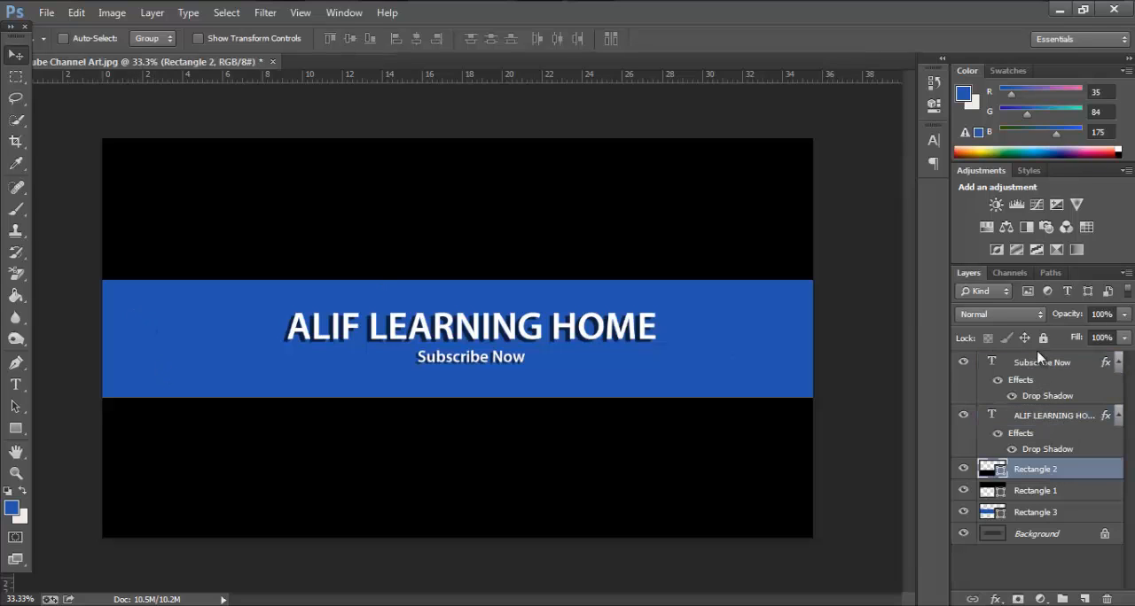
pyautogui.click(1039, 364)
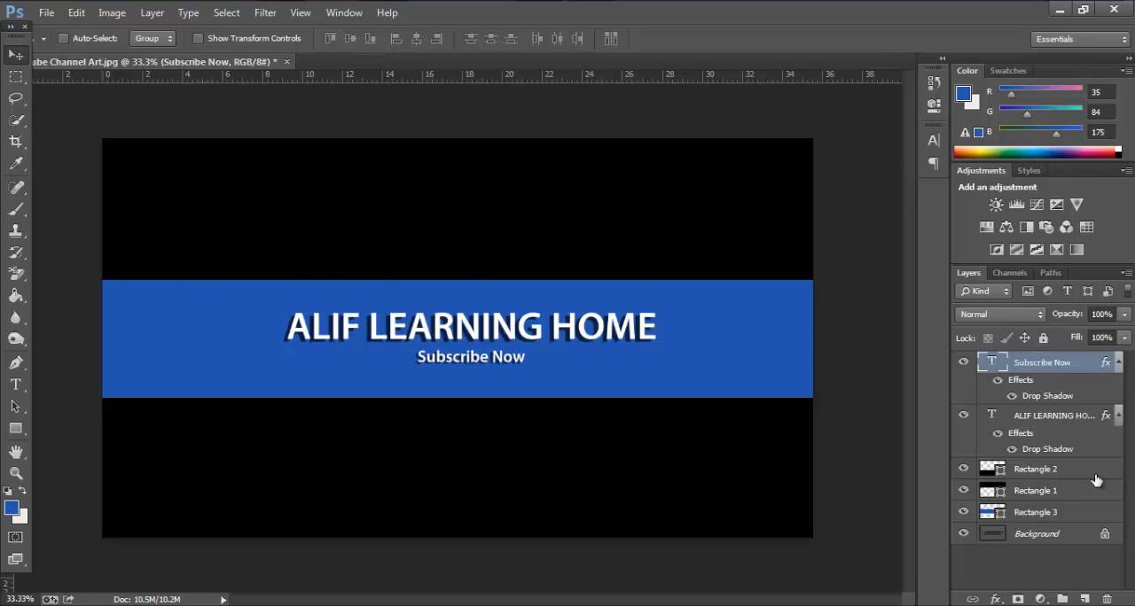
pyautogui.click(1068, 420)
pyautogui.click(1008, 365)
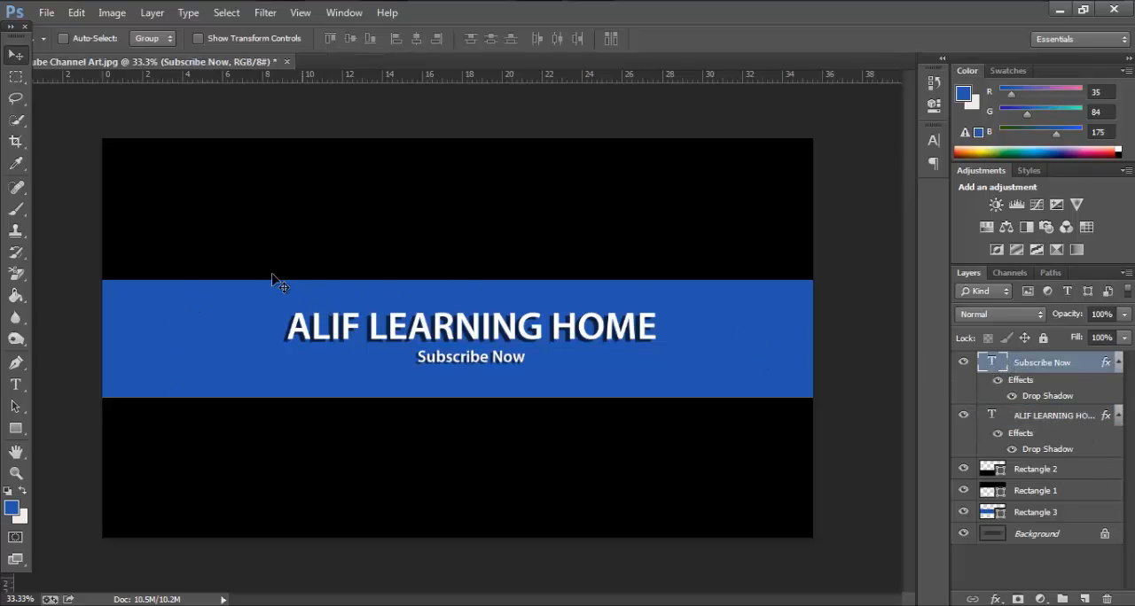